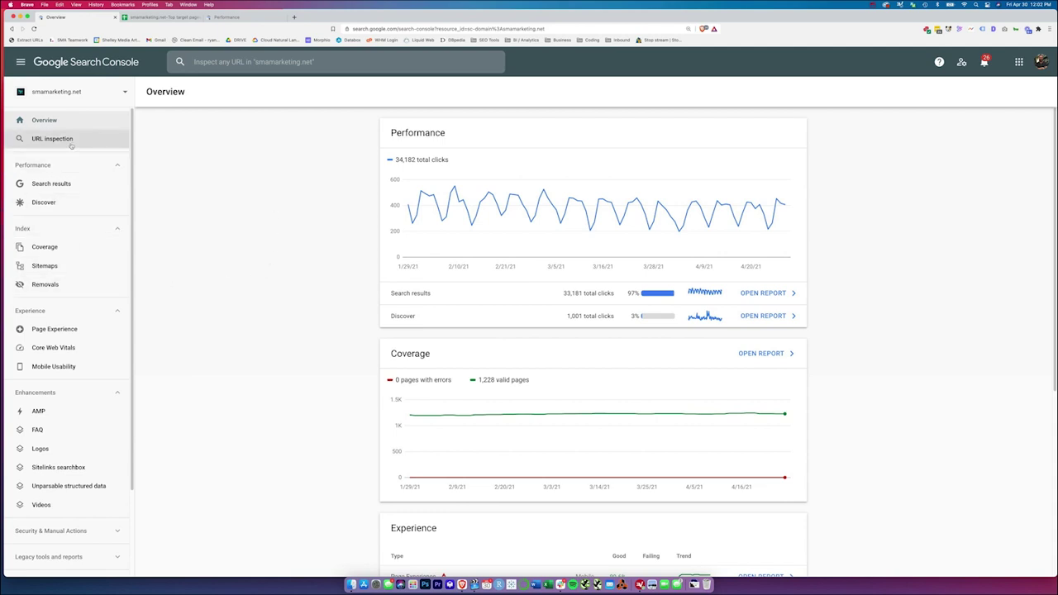
Scroll the smamarketing.net Overview to see 34,182 total clicks and 1,228 valid pages
scroll(72, 146, down, 3)
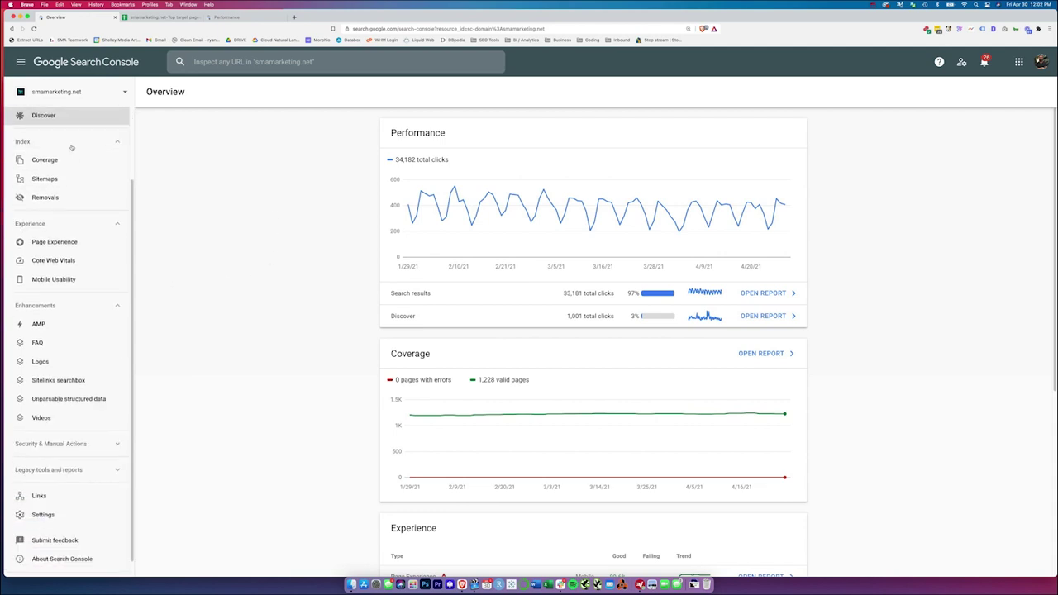
Open the Links report and expand Top linked pages – internally, with 59,021 internal links
click(65, 485)
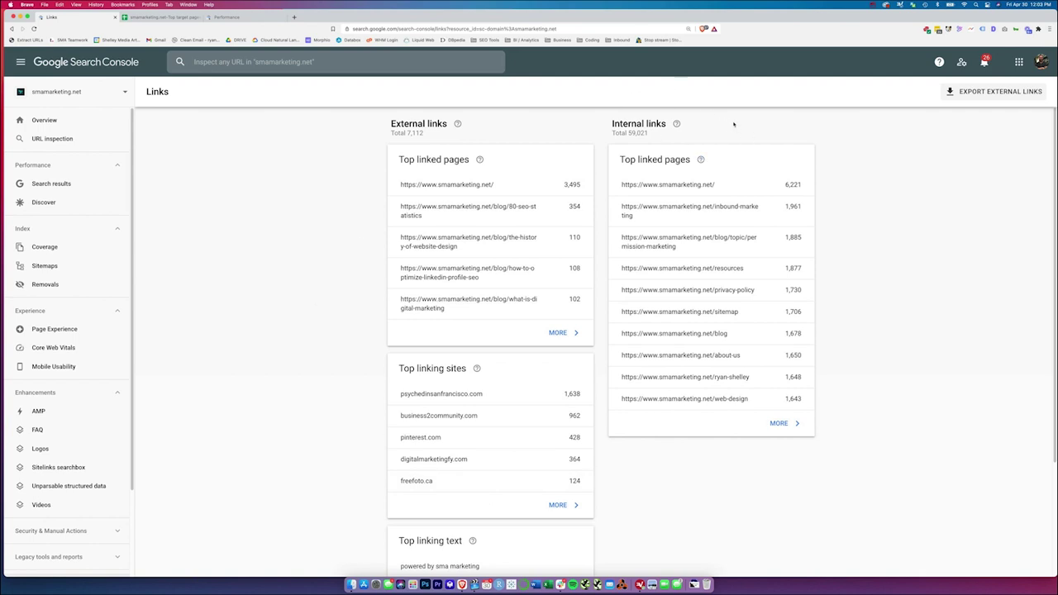
click(779, 424)
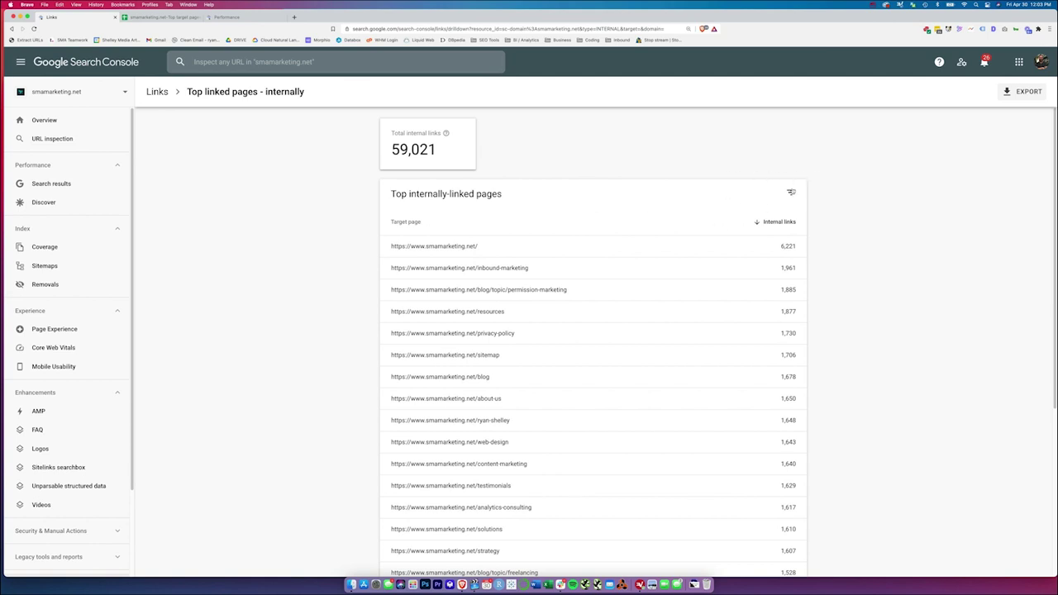
Sort the internally-linked pages by internal links ascending so 1-link pages come first
click(791, 193)
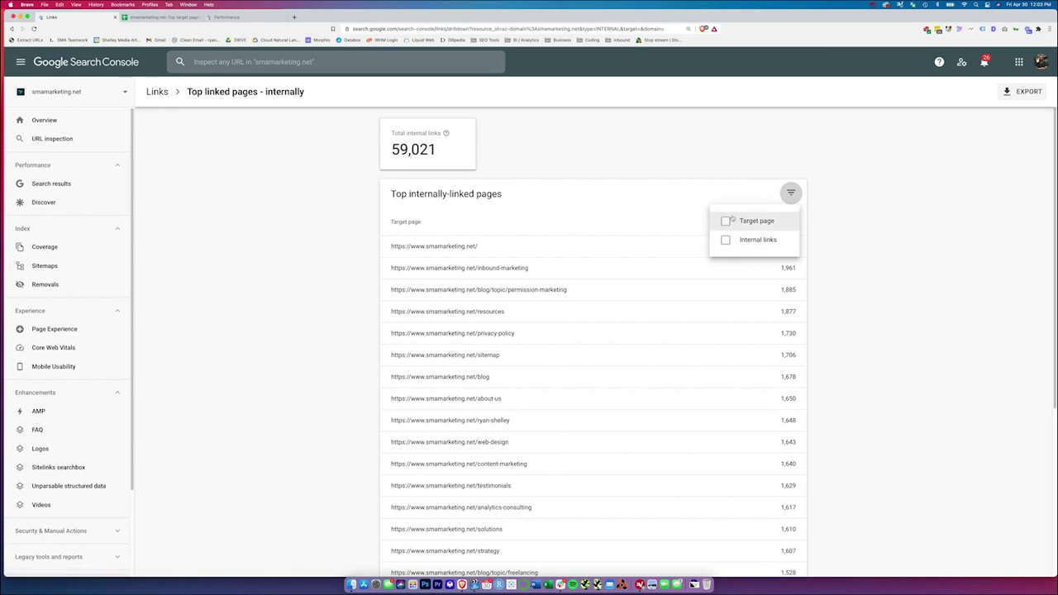
click(855, 213)
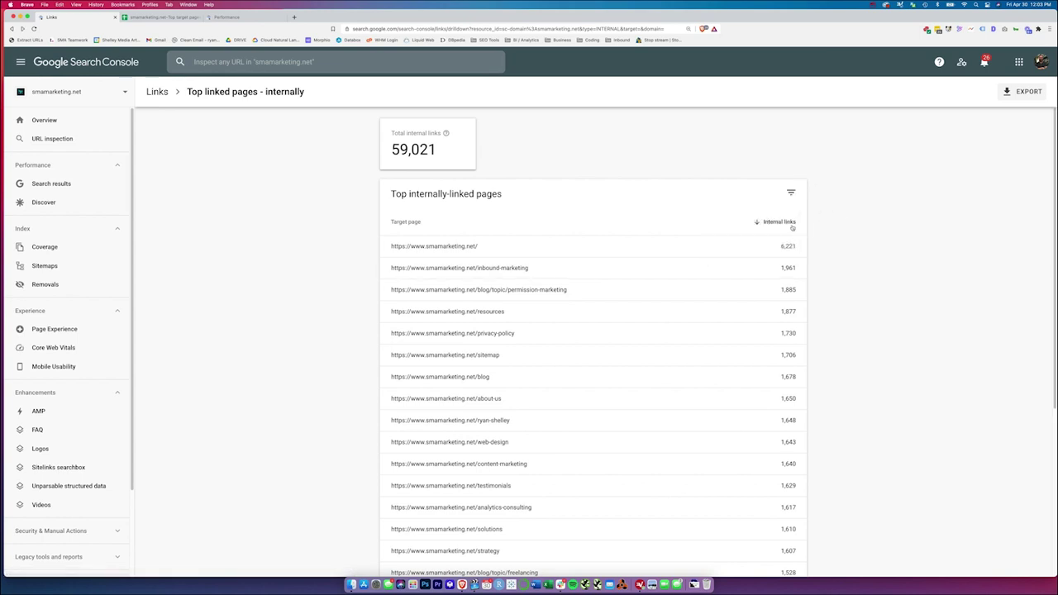
click(780, 221)
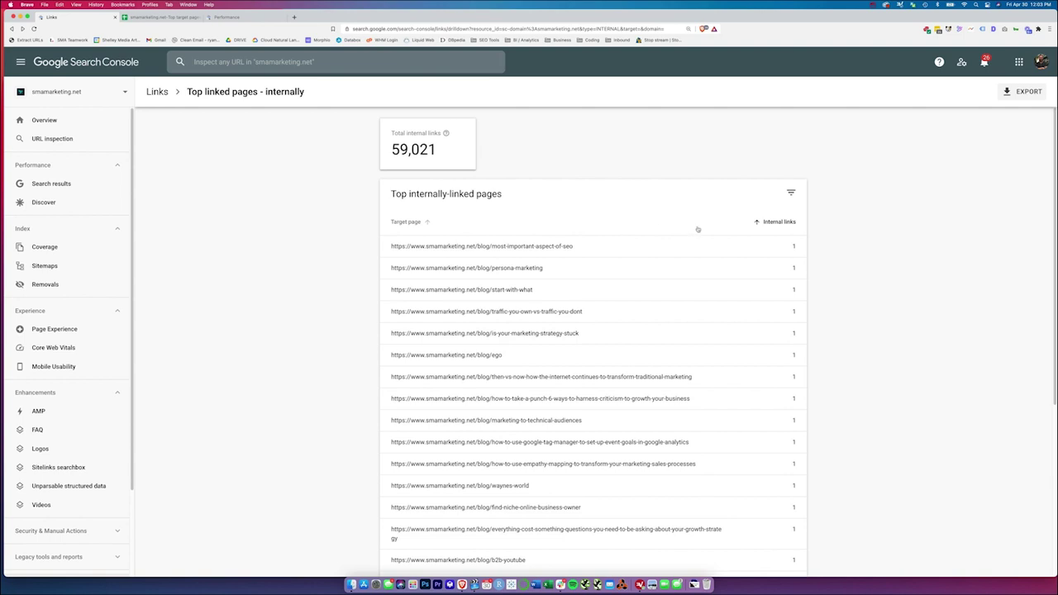
Check the export options without exporting, then go to the target pages spreadsheet
click(1024, 92)
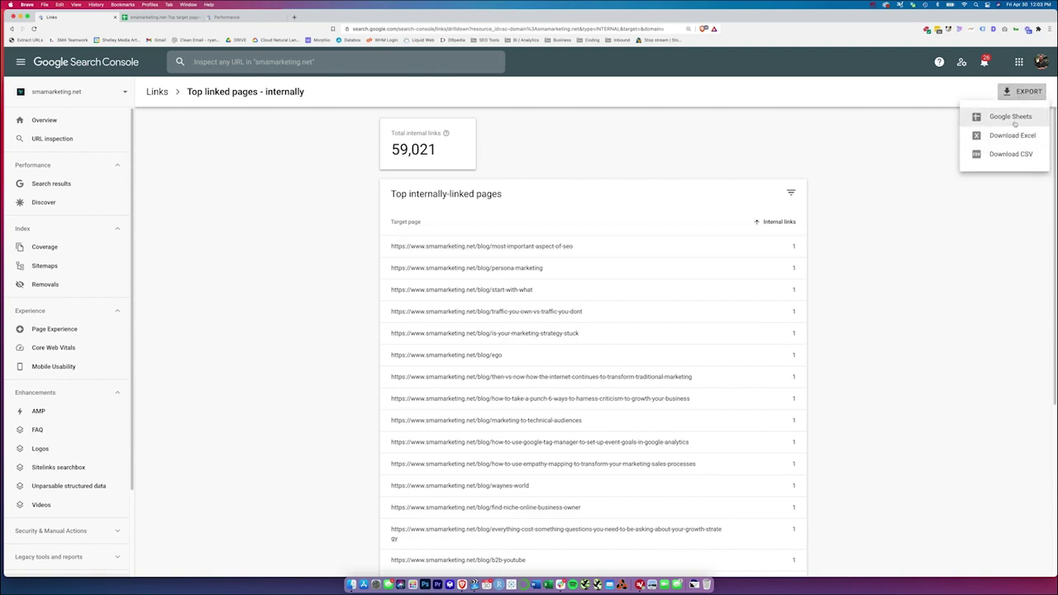
click(670, 145)
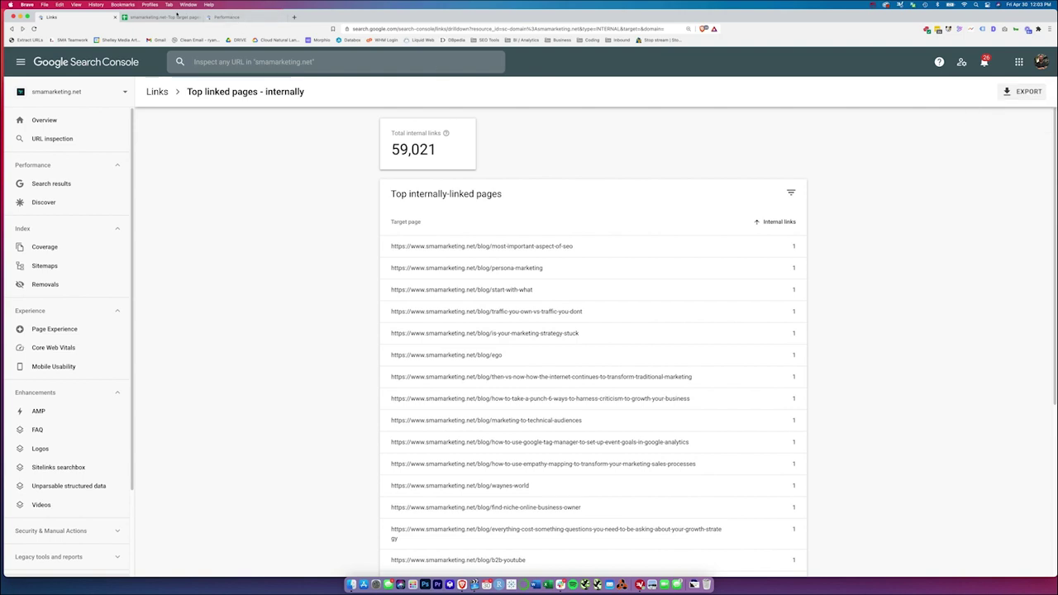
click(169, 16)
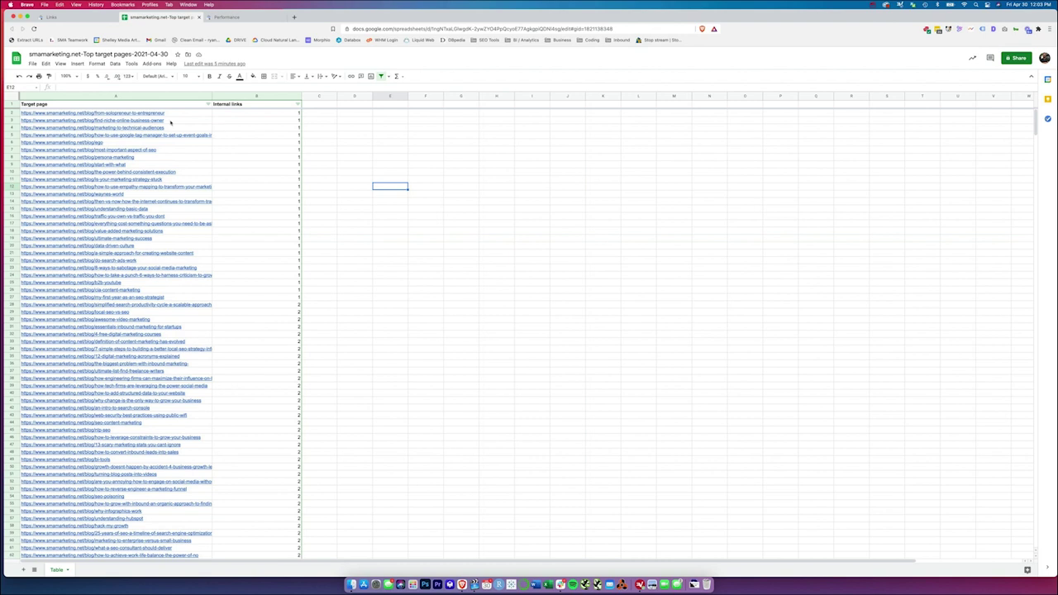
Fill row 3 (find-niche-online-business-owner) with yellow and copy the A3 link
mouse_move(172, 122)
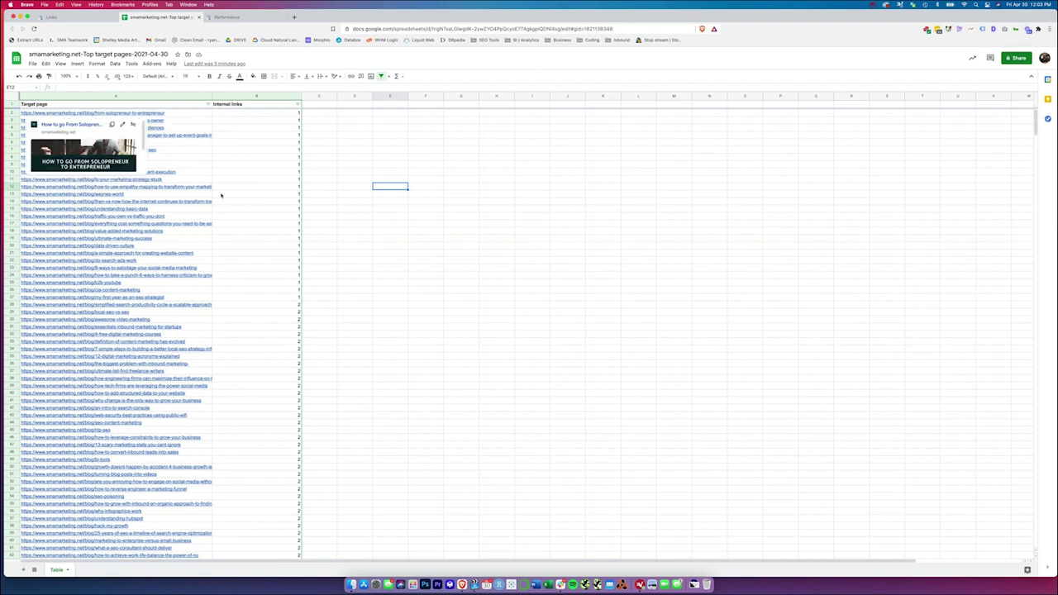
click(398, 135)
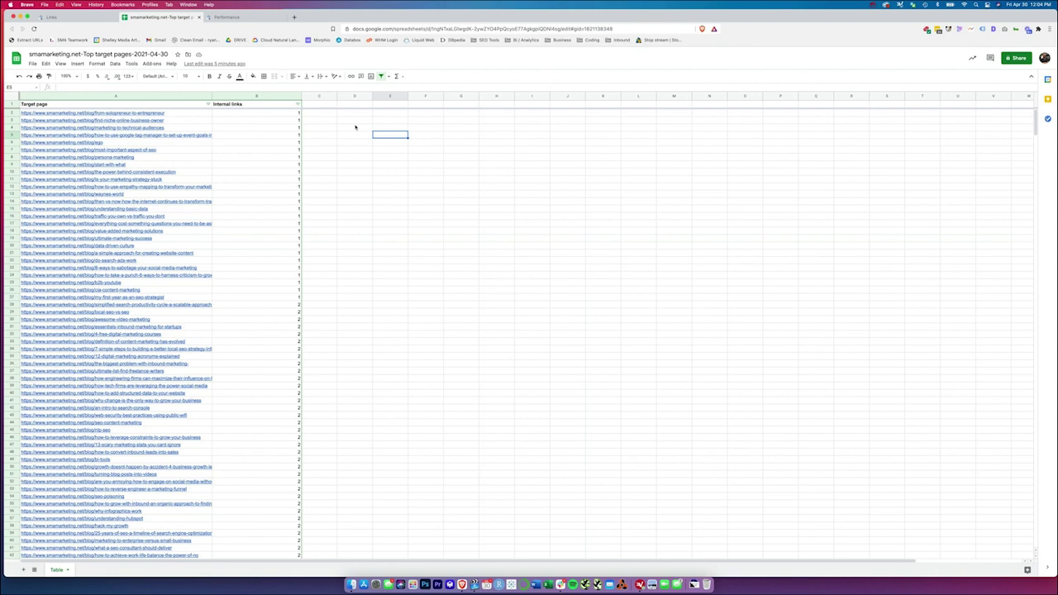
click(191, 122)
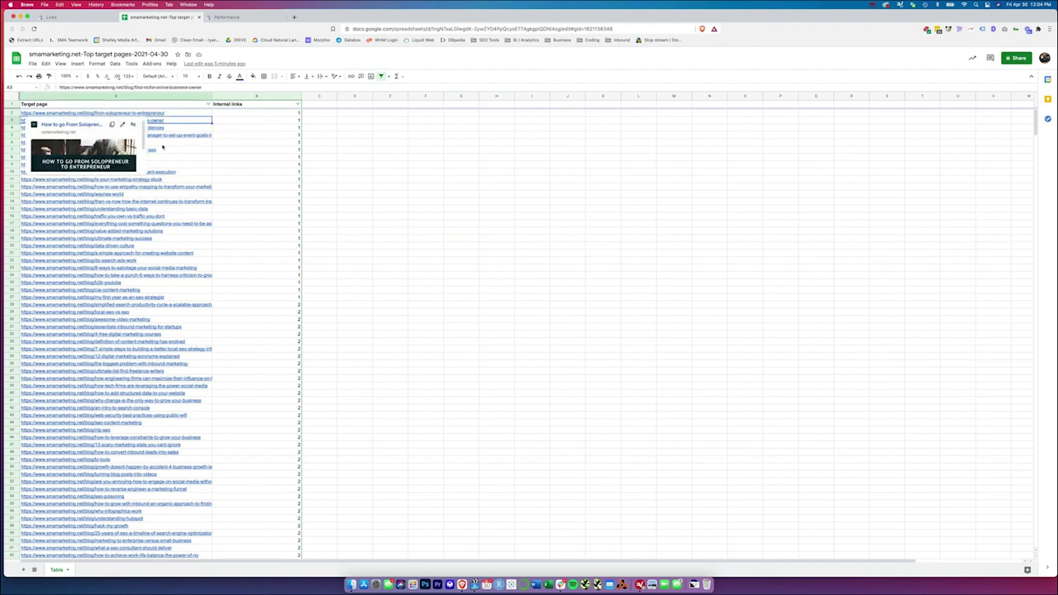
click(12, 121)
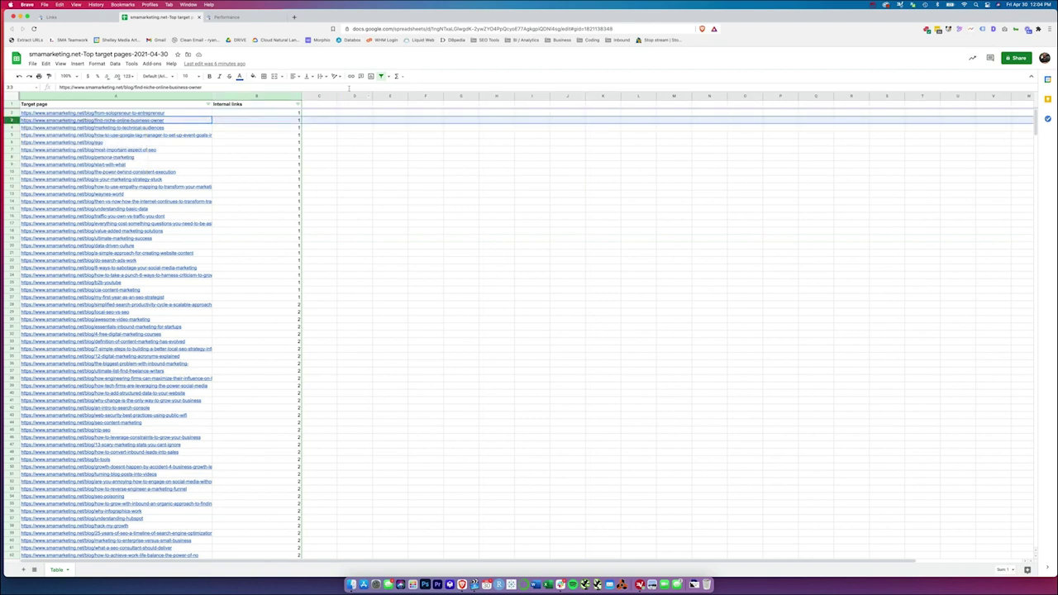
click(254, 76)
click(279, 109)
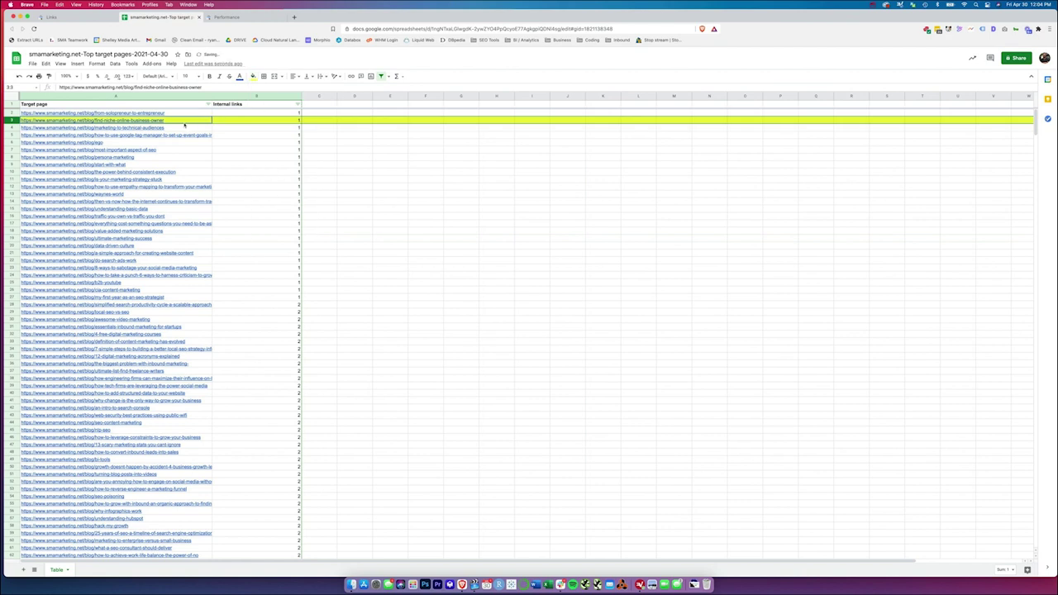
click(157, 121)
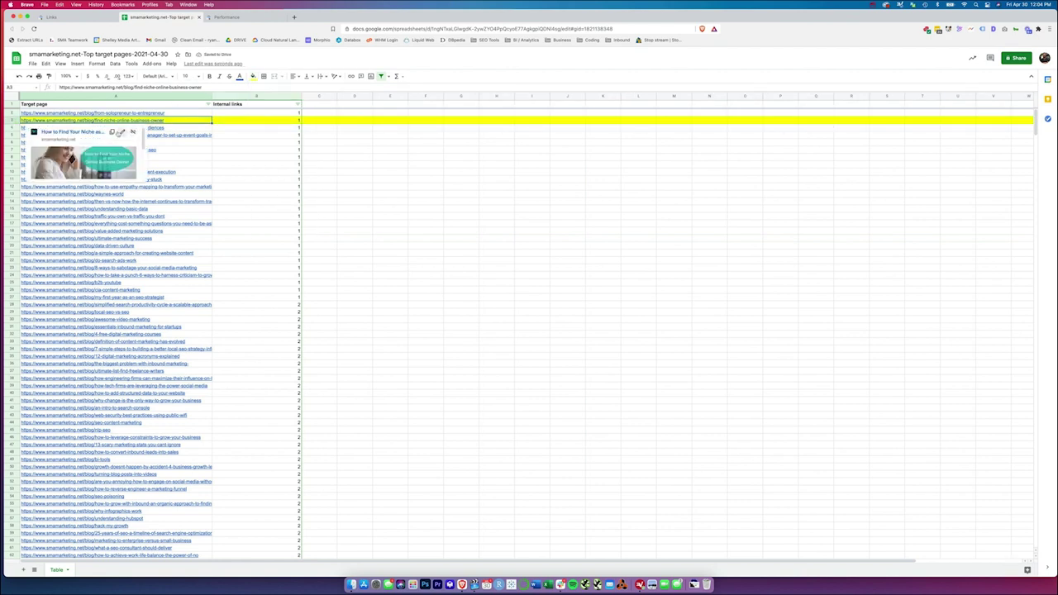
click(112, 133)
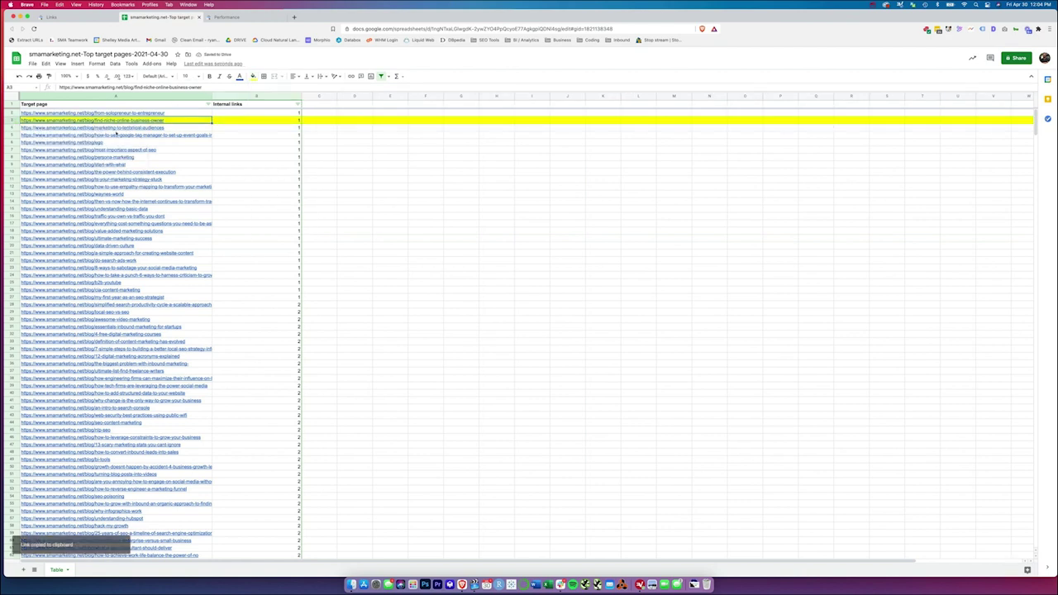
Load the copied find-niche-online-business-owner post in a new browser tab
click(295, 17)
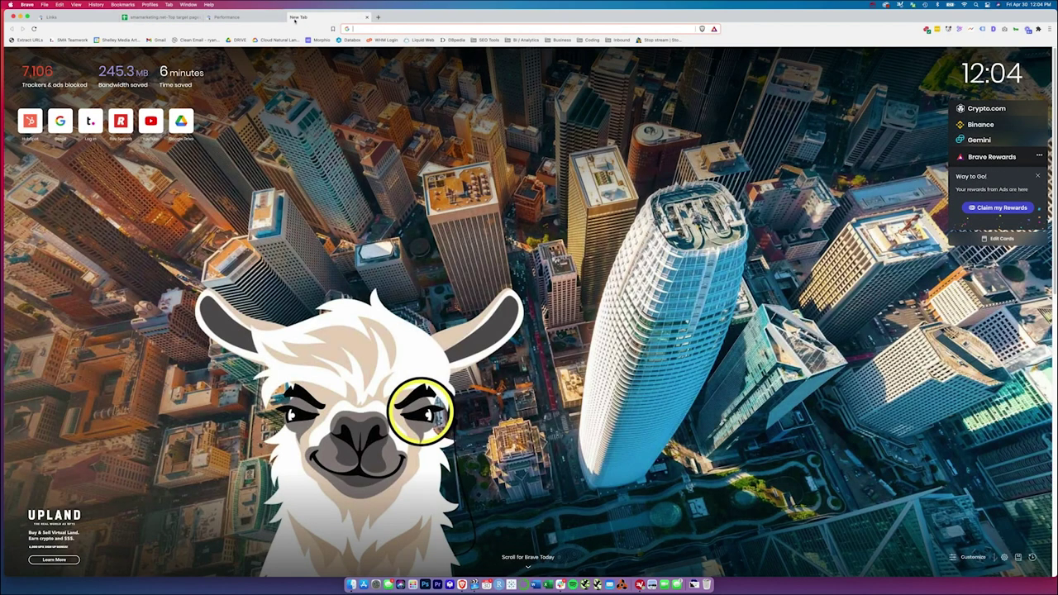
key(super+v)
key(Return)
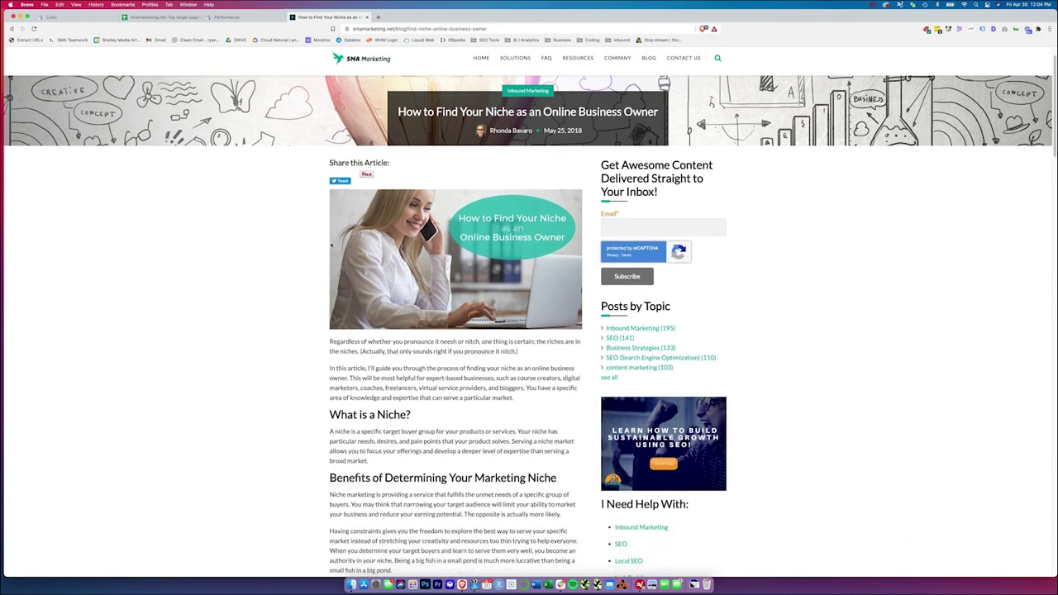
Scroll through the article to review it, then return to the spreadsheet
scroll(332, 245, down, 5)
scroll(337, 240, down, 8)
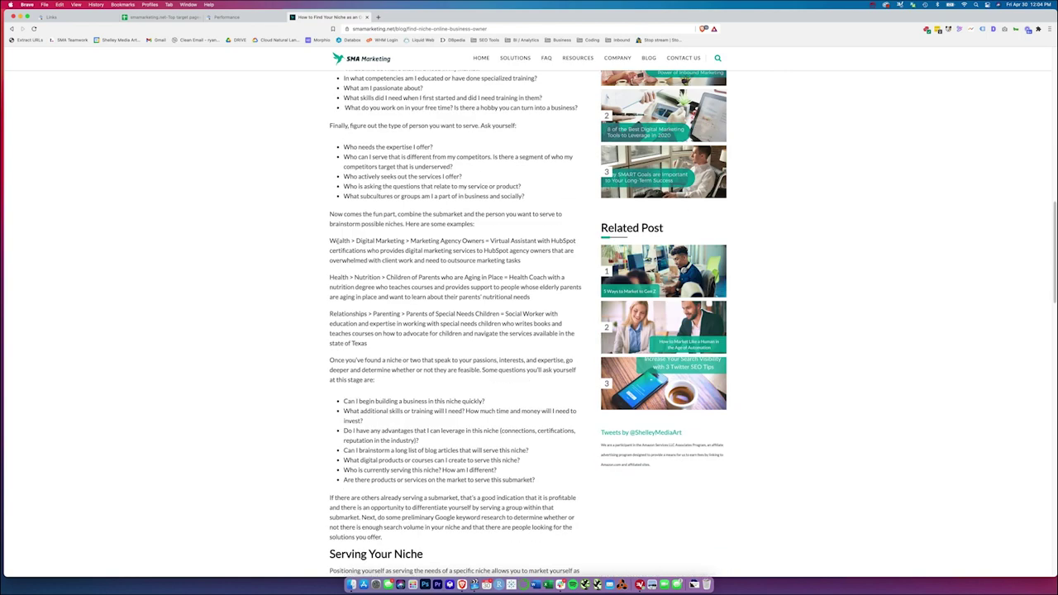
scroll(338, 240, down, 9)
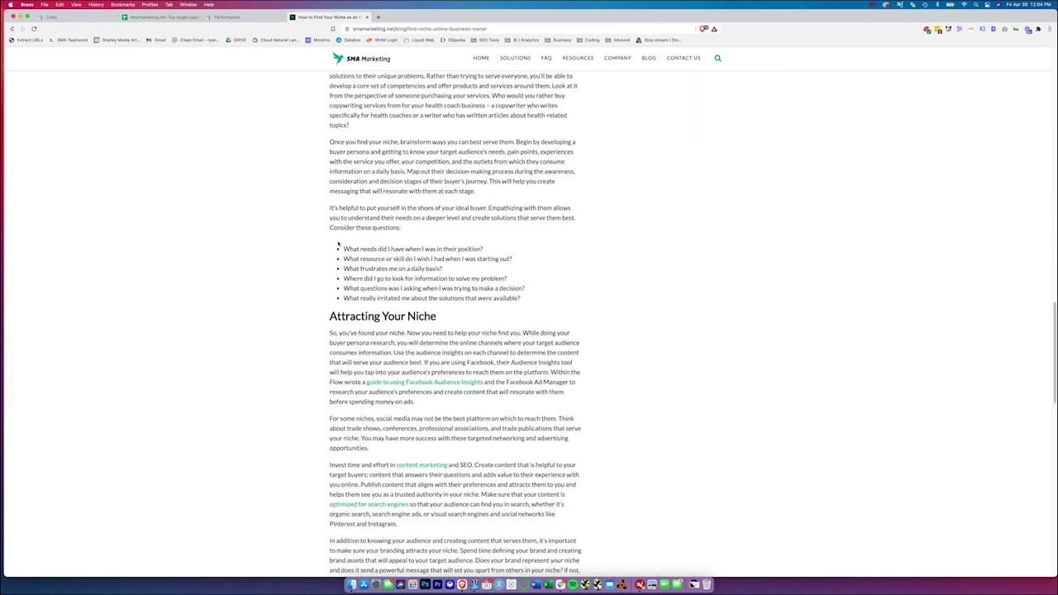
scroll(429, 267, down, 2)
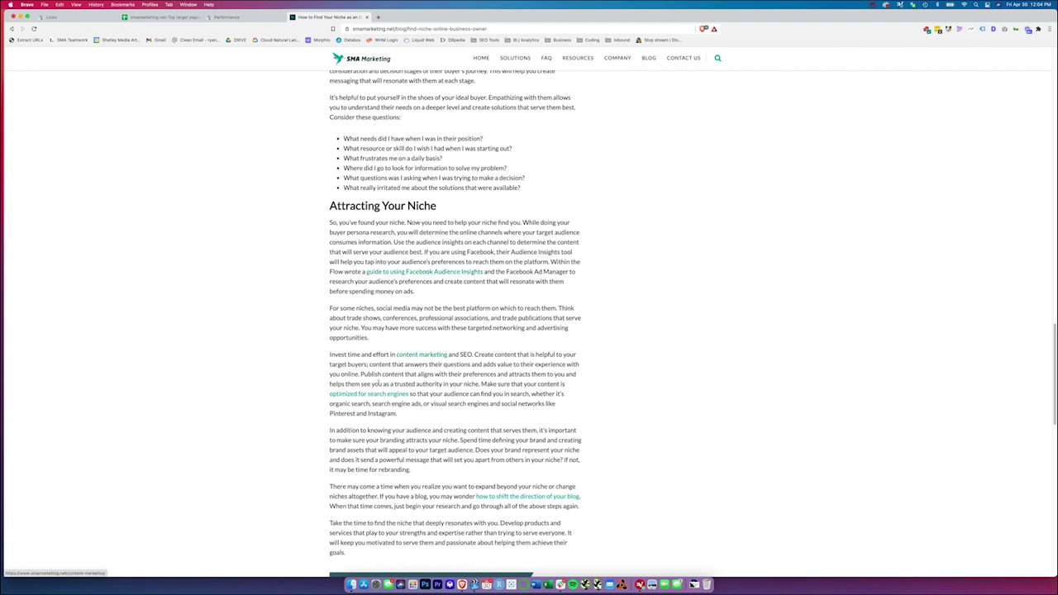
scroll(419, 376, down, 3)
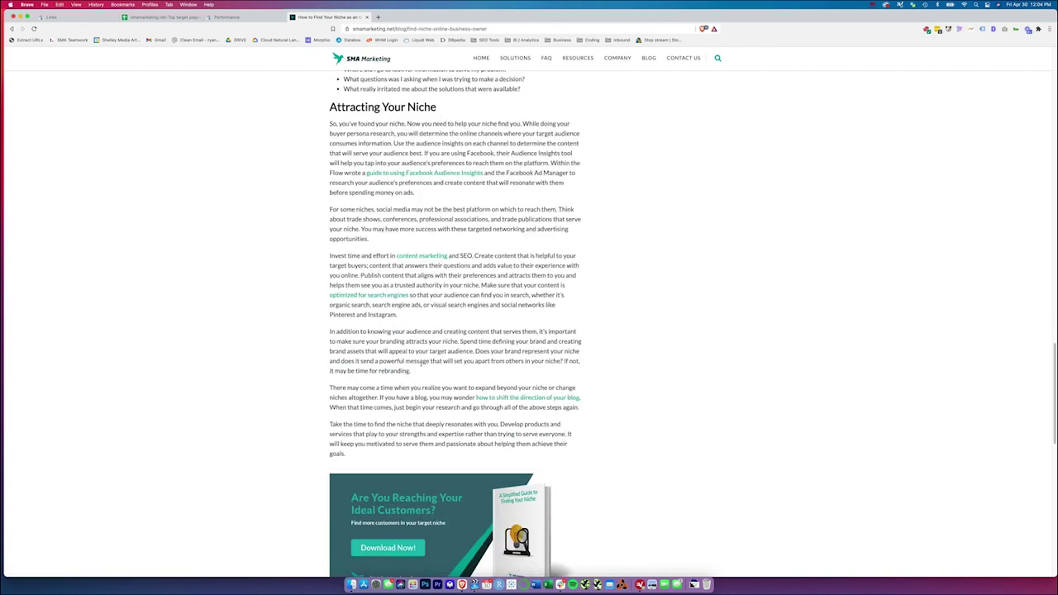
scroll(420, 363, up, 20)
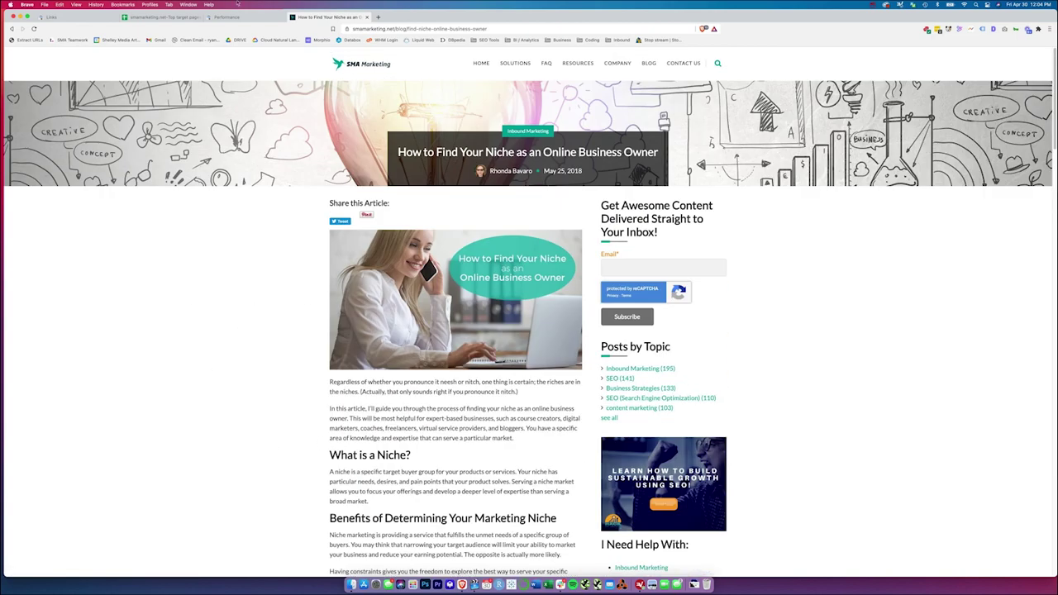
click(166, 17)
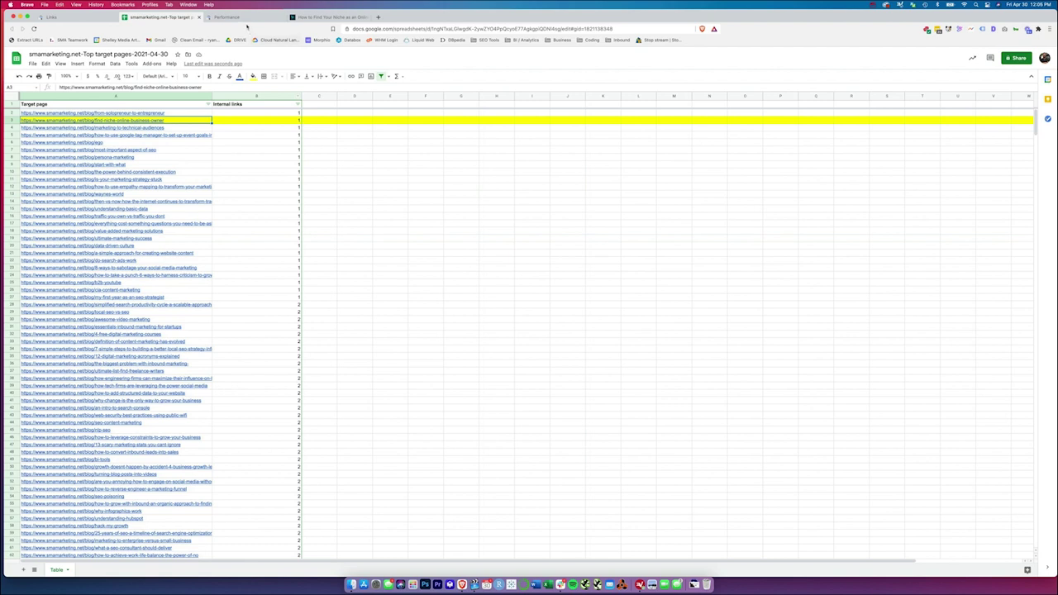
Set the Performance report date range to Last 16 months, showing 147K clicks and 20M impressions
click(235, 16)
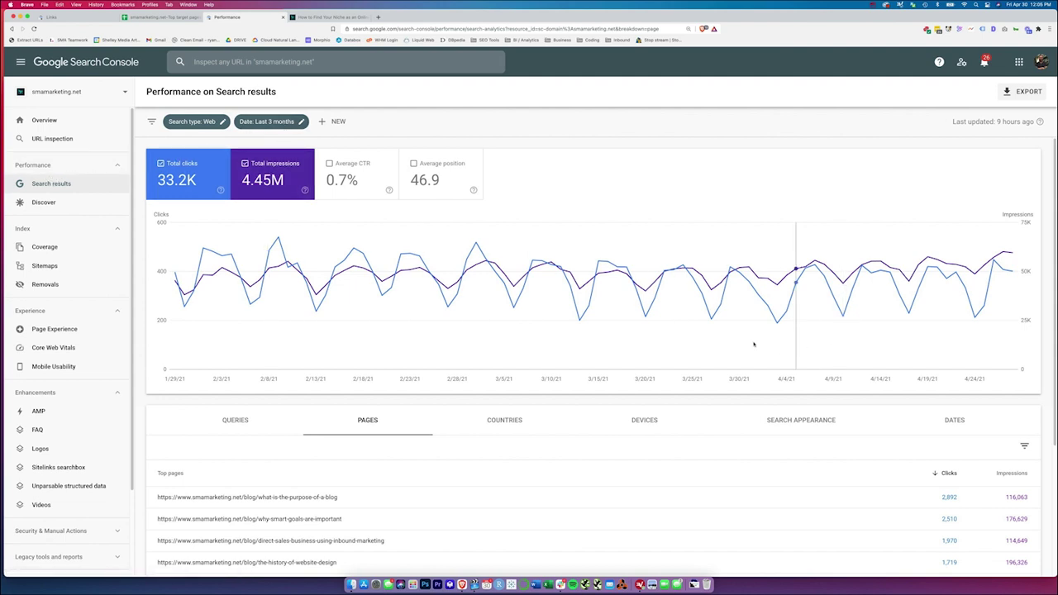
click(268, 122)
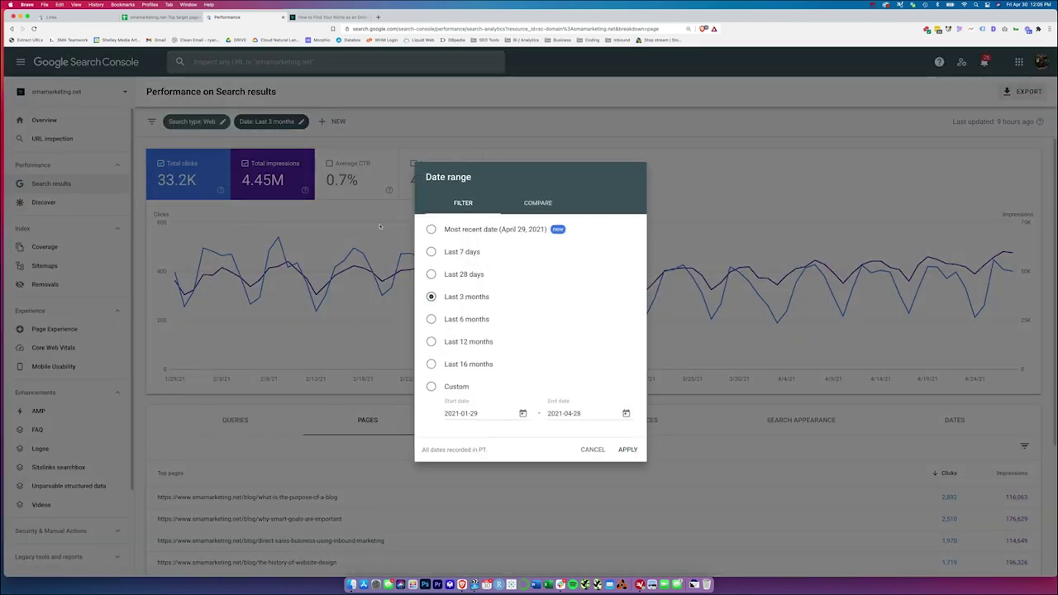
click(467, 368)
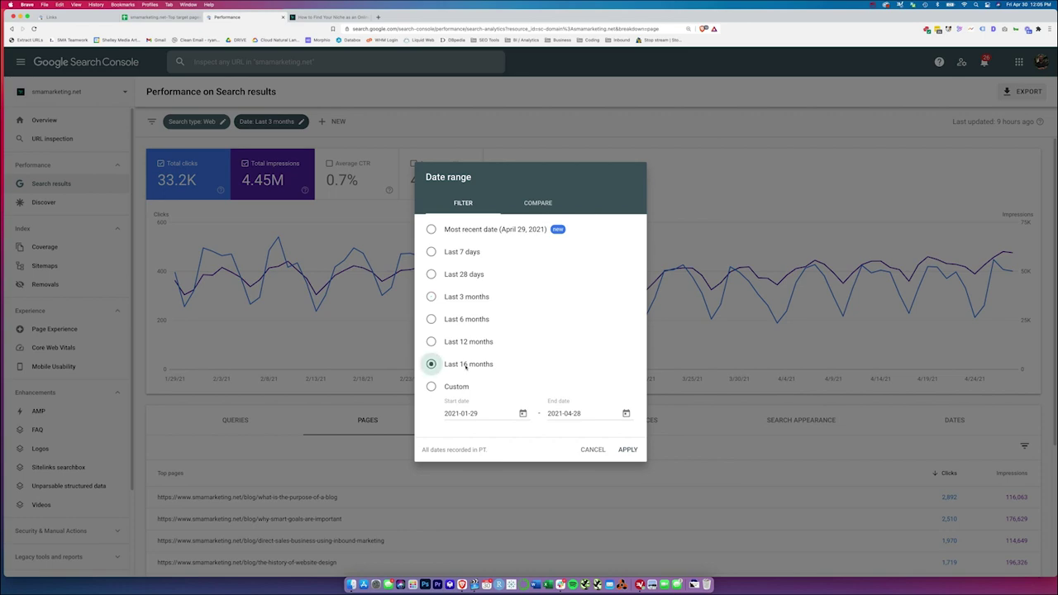
click(627, 449)
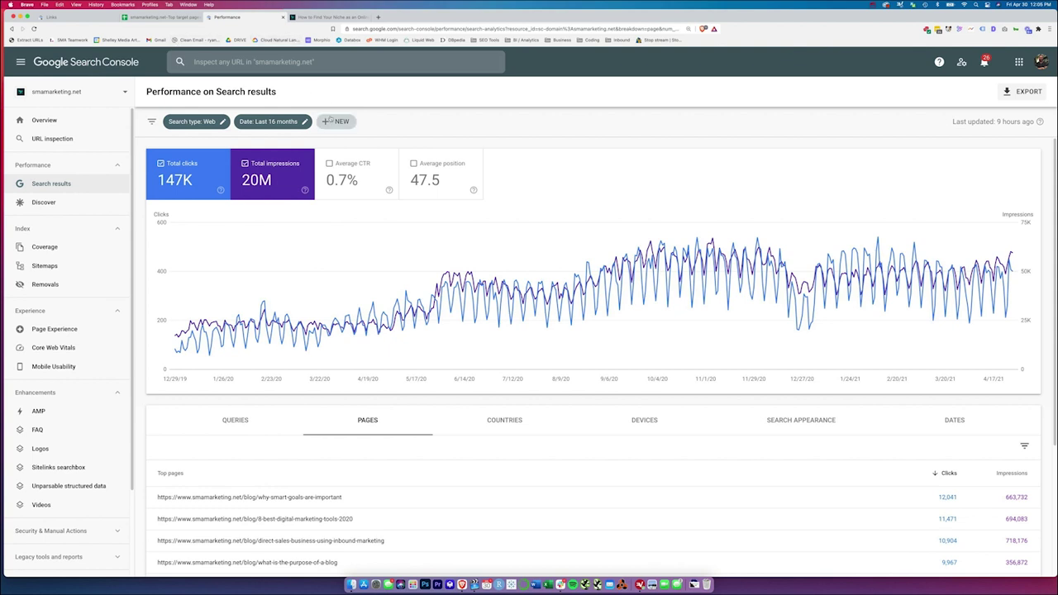
Add a Query filter for queries containing 'niche' to the Performance report
click(329, 122)
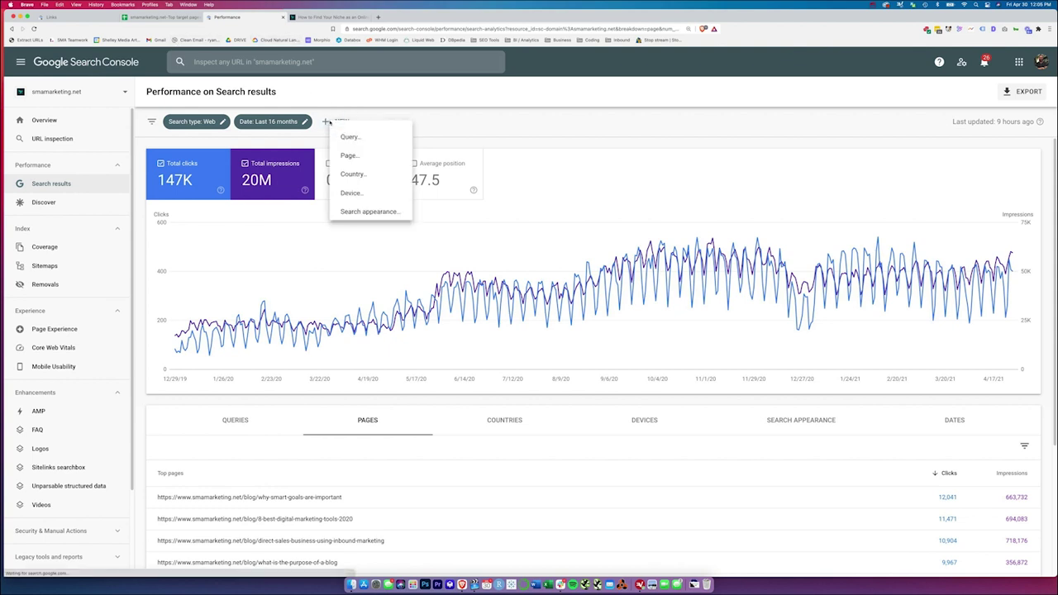
click(354, 137)
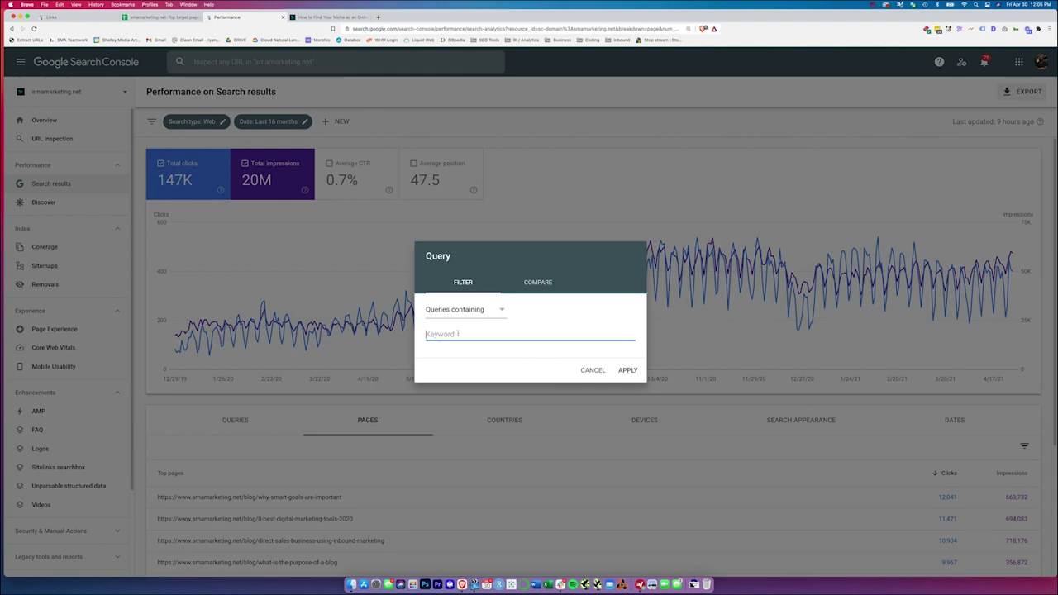
text(niche)
key(Return)
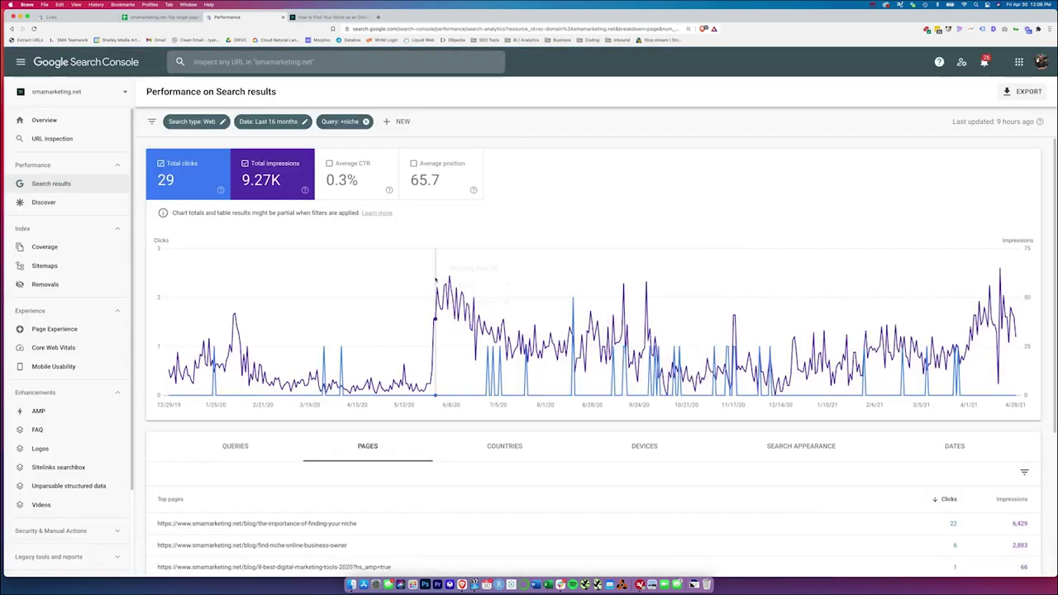
Scroll down to the niche query's 17-page Top pages table and open its rows-per-page setting
scroll(436, 281, down, 5)
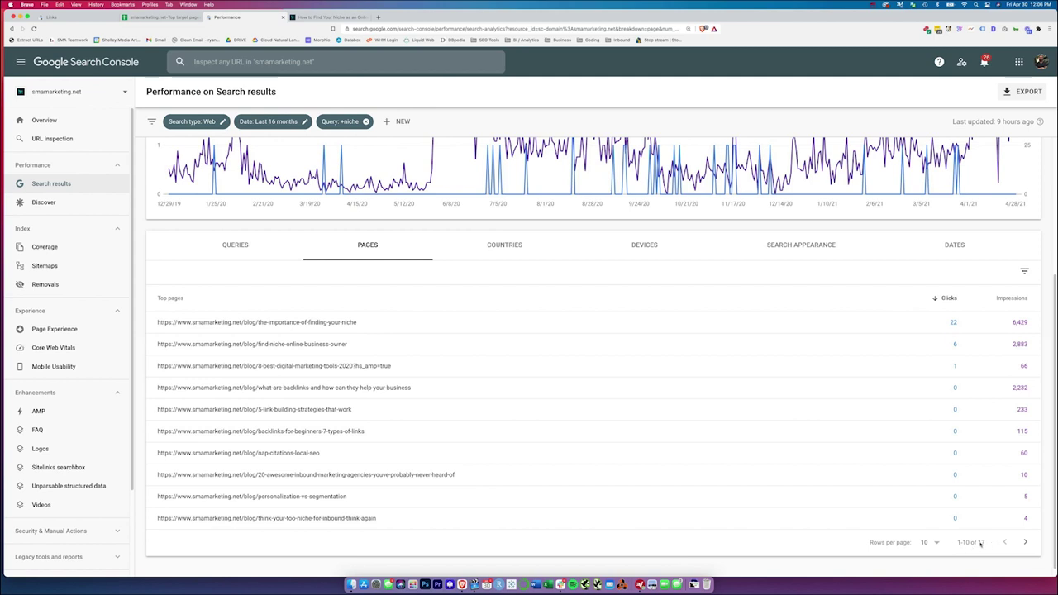
click(936, 543)
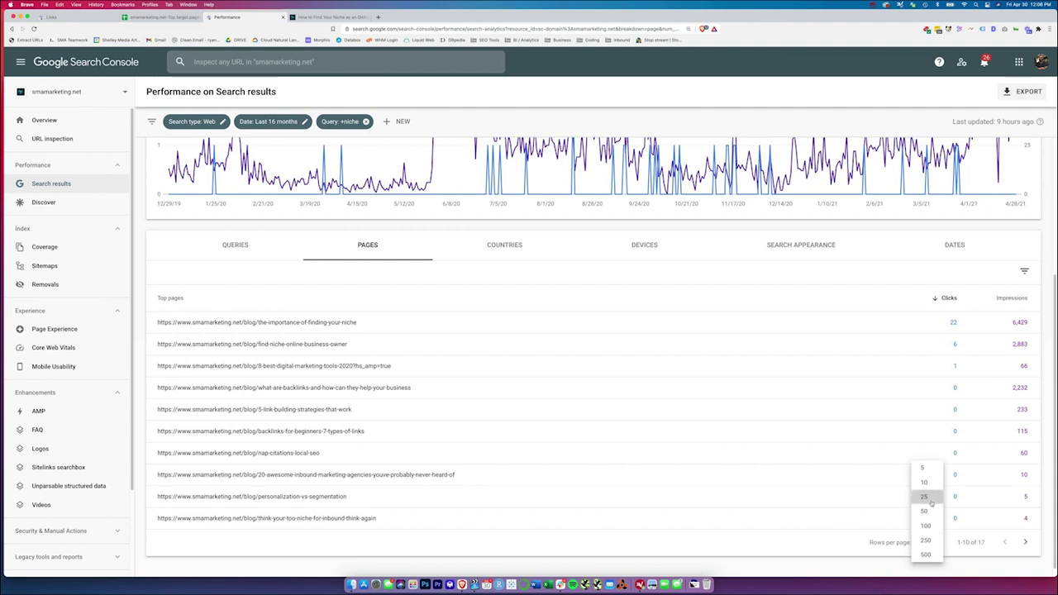
Show 25 rows per page, copy the-importance-of-finding-your-niche URL, and return to the spreadsheet
click(925, 497)
scroll(798, 427, down, 3)
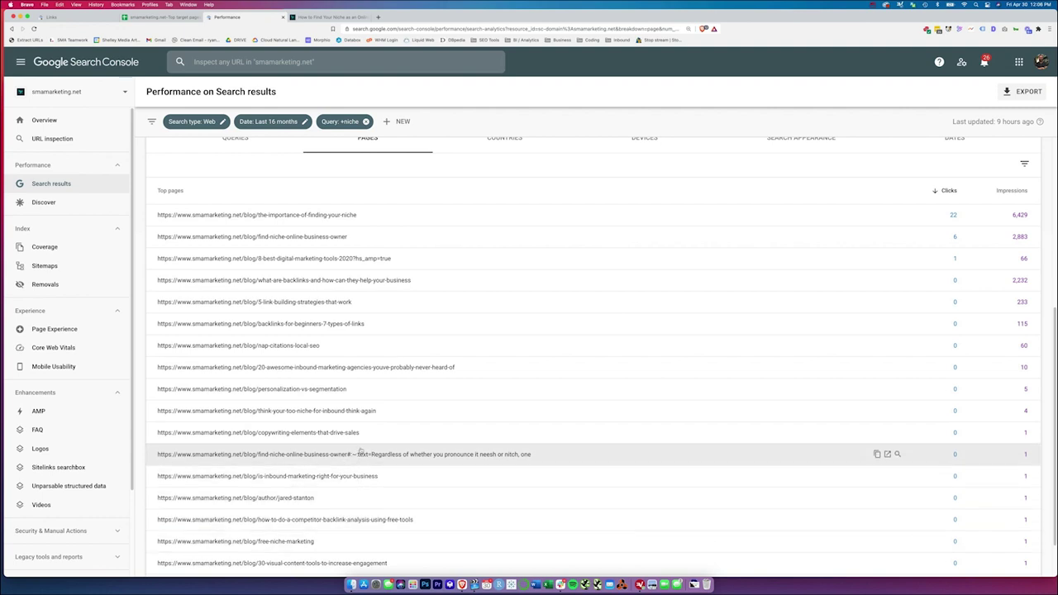
scroll(385, 376, up, 1)
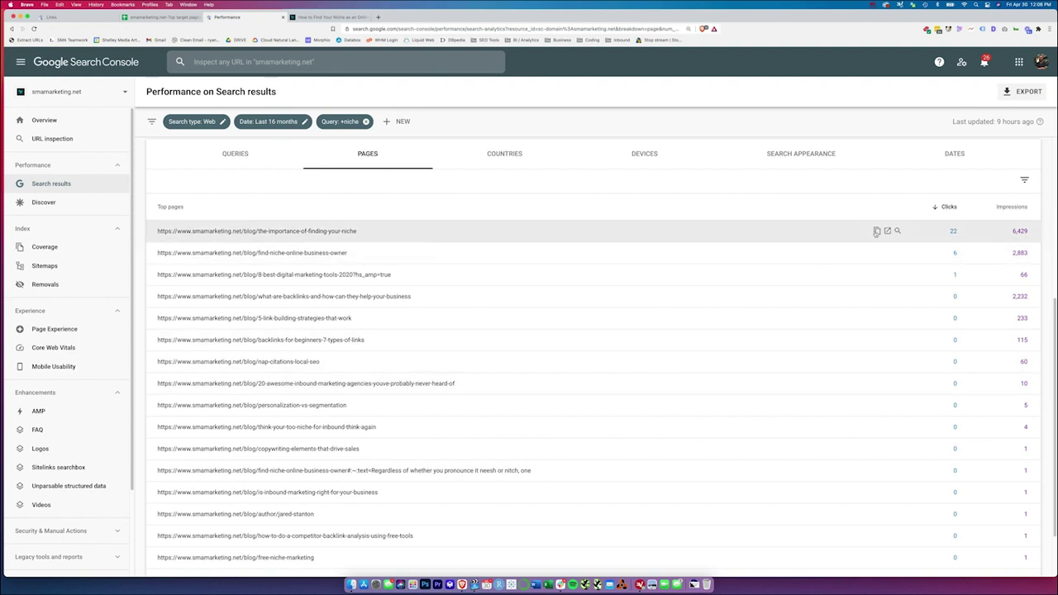
click(878, 231)
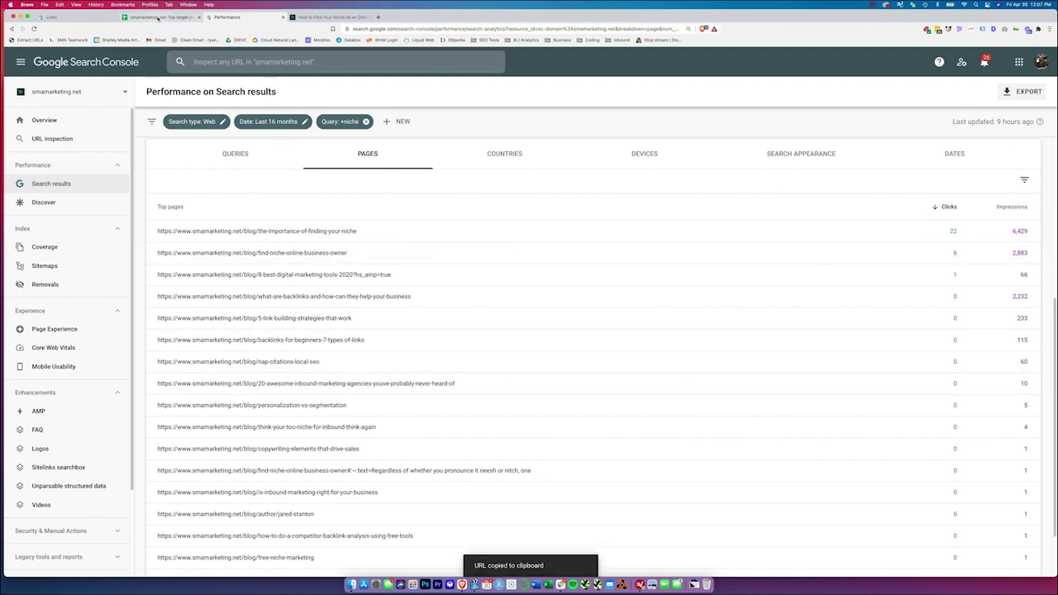
click(157, 15)
Add a new sheet and rename it Nice
click(23, 570)
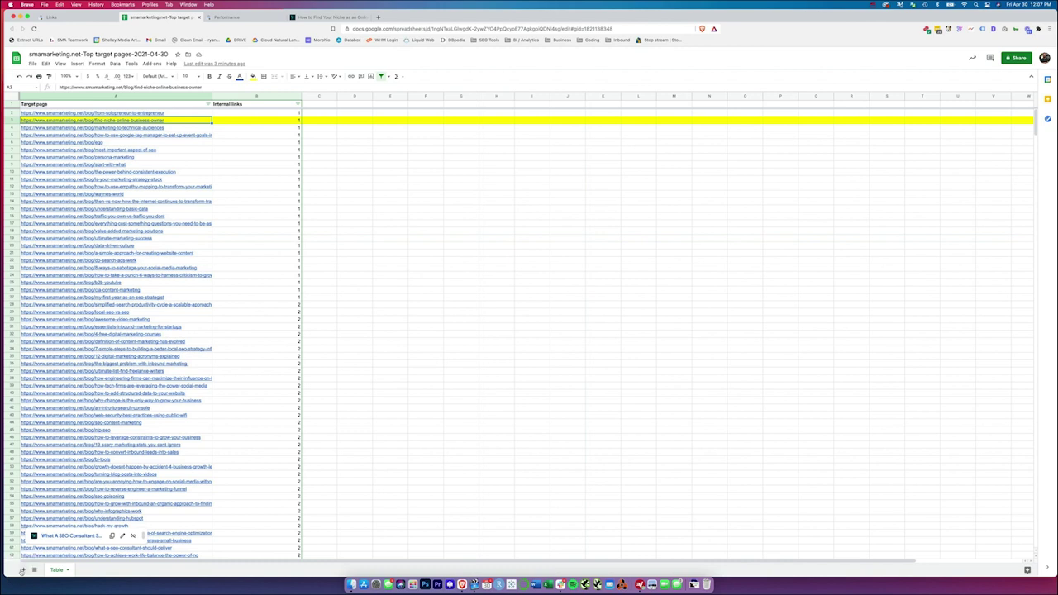
double_click(88, 569)
text(Nice)
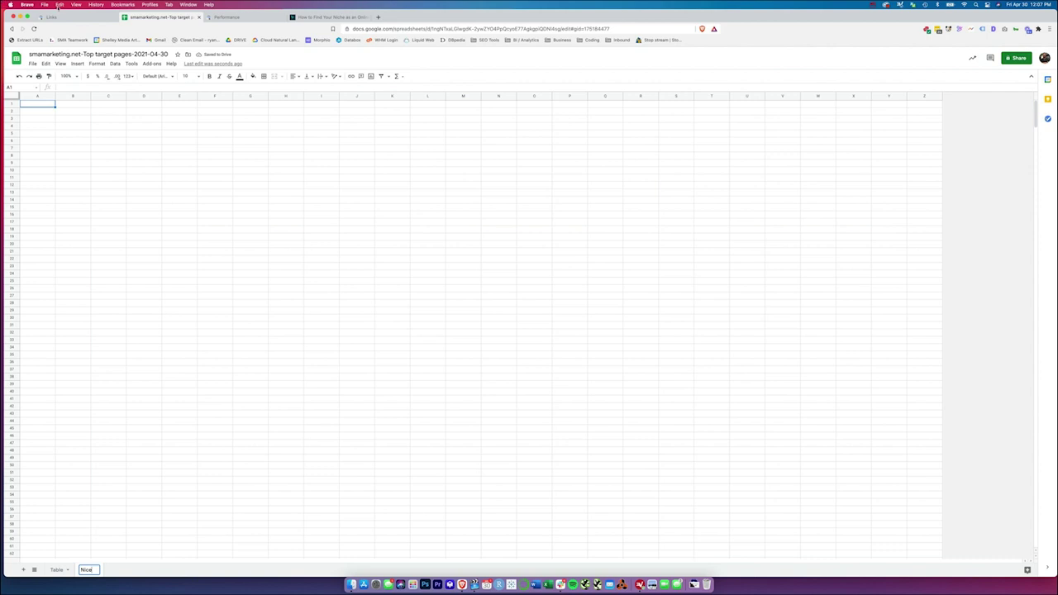
click(36, 106)
Enter the headers Target URL in A1 and Internal Links in B1
text(Target URL)
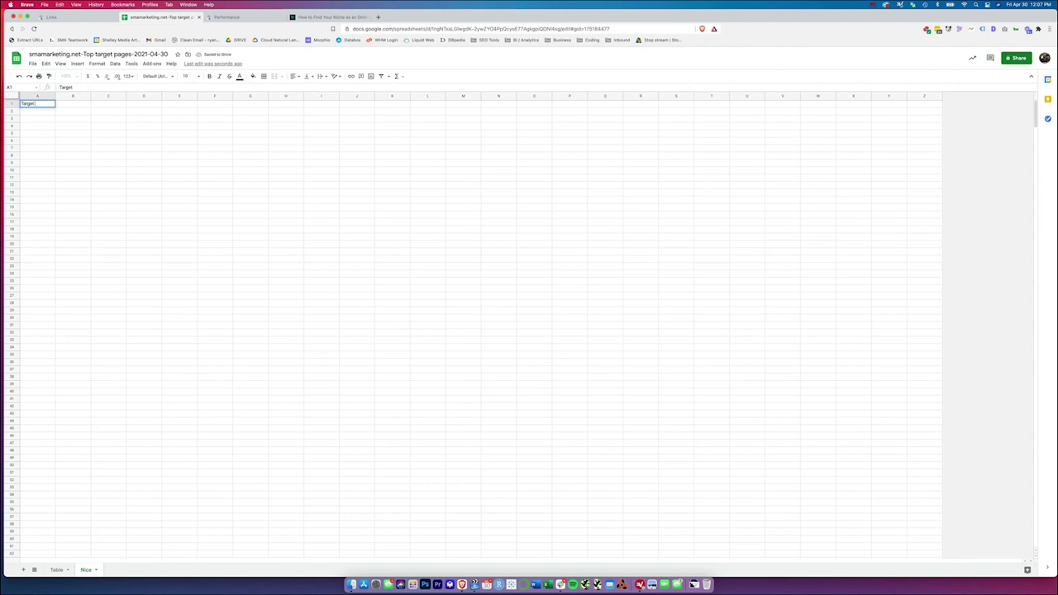
click(78, 105)
text(mTEAN)
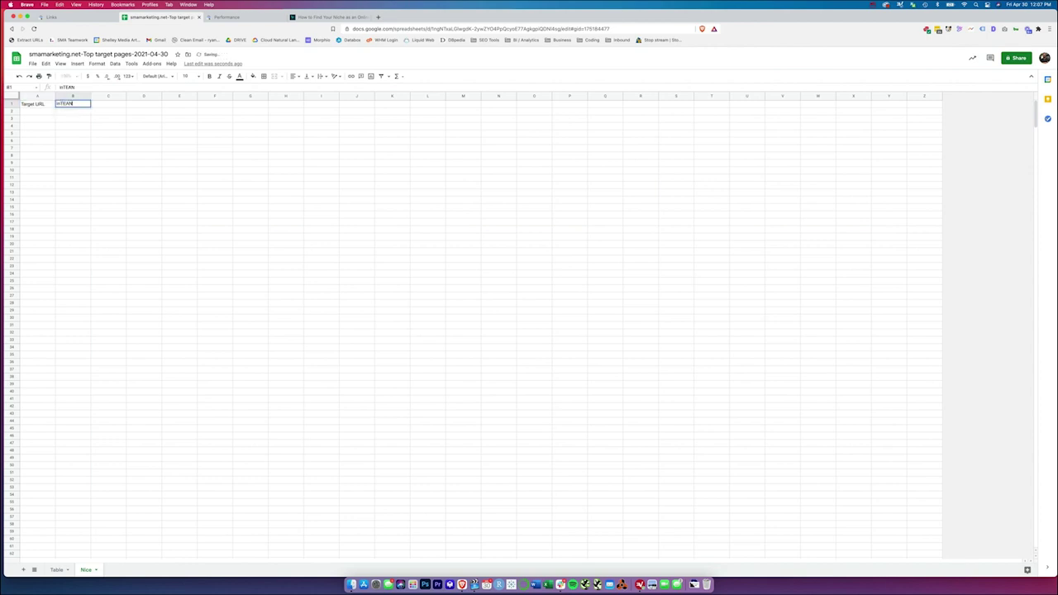
text(L)
key(BackSpace)
key(BackSpace)
key(BackSpace)
key(Escape)
text(Internal L)
Copy the find-niche-online-business-owner URL from the Table sheet into A2 and widen column A
click(60, 570)
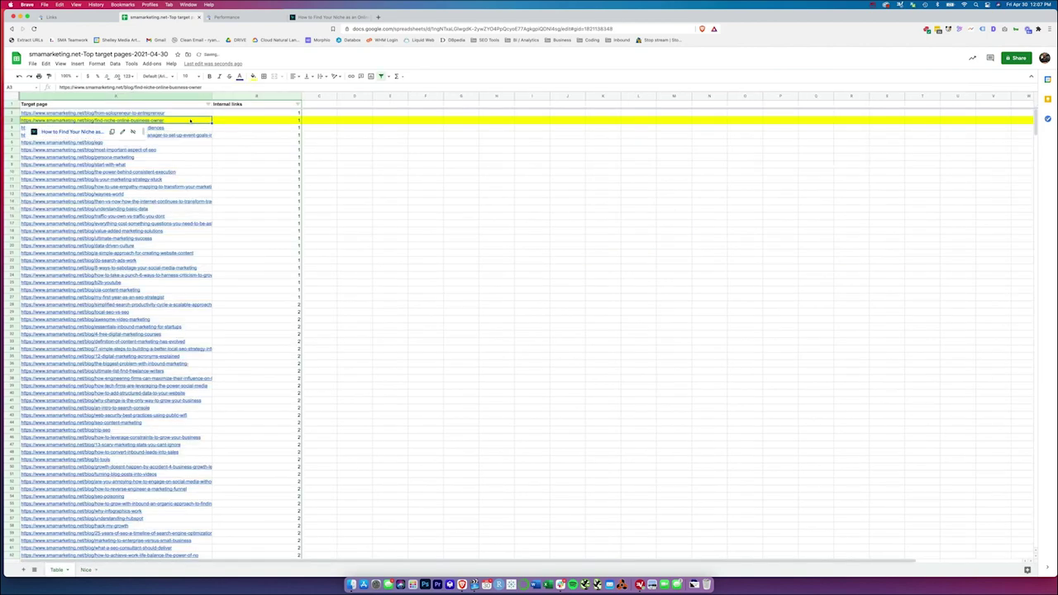
key(super+c)
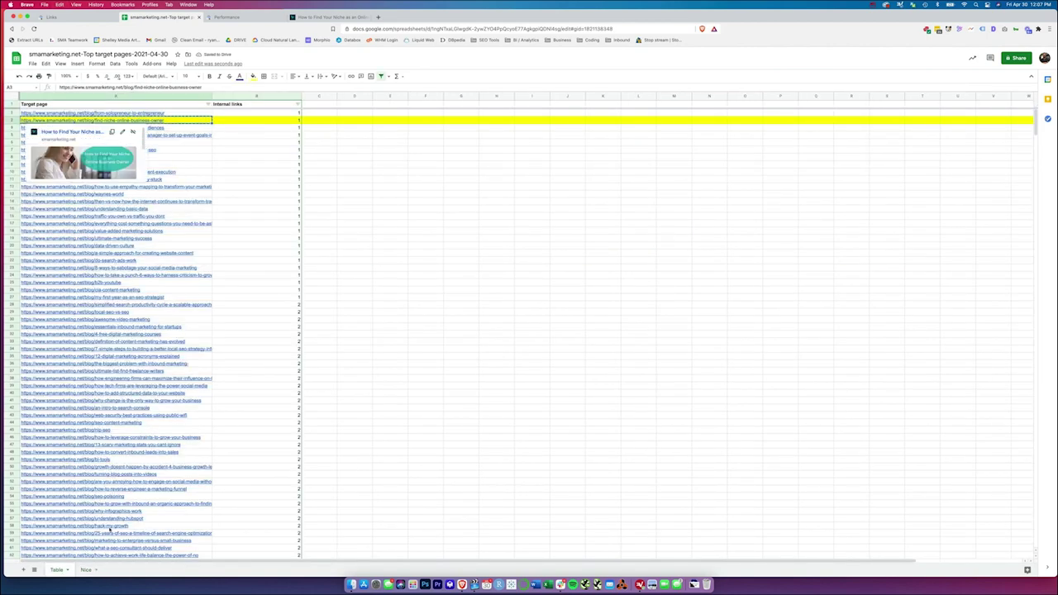
click(86, 569)
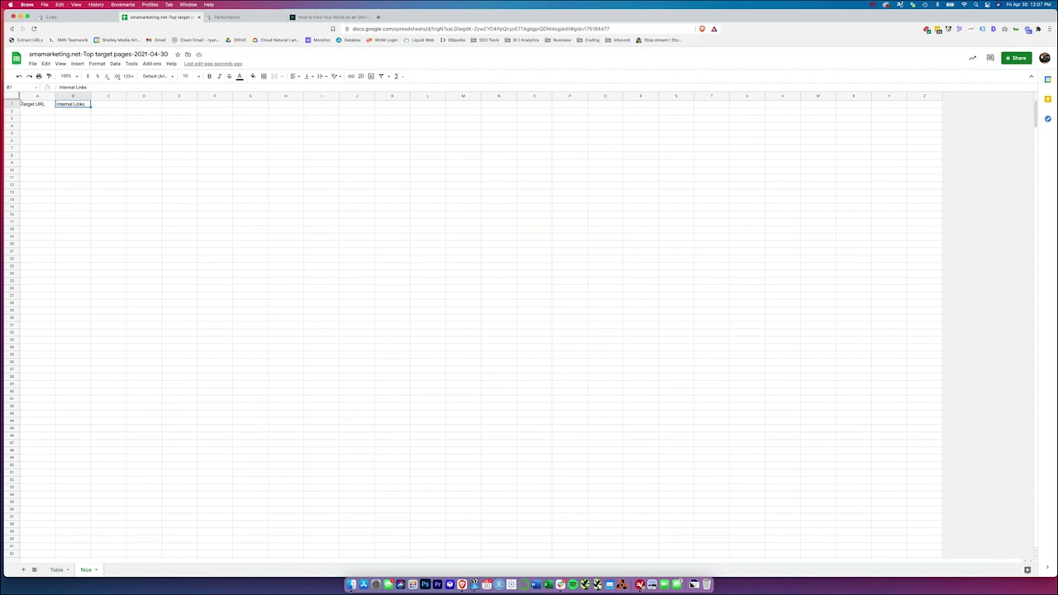
click(32, 113)
key(super+v)
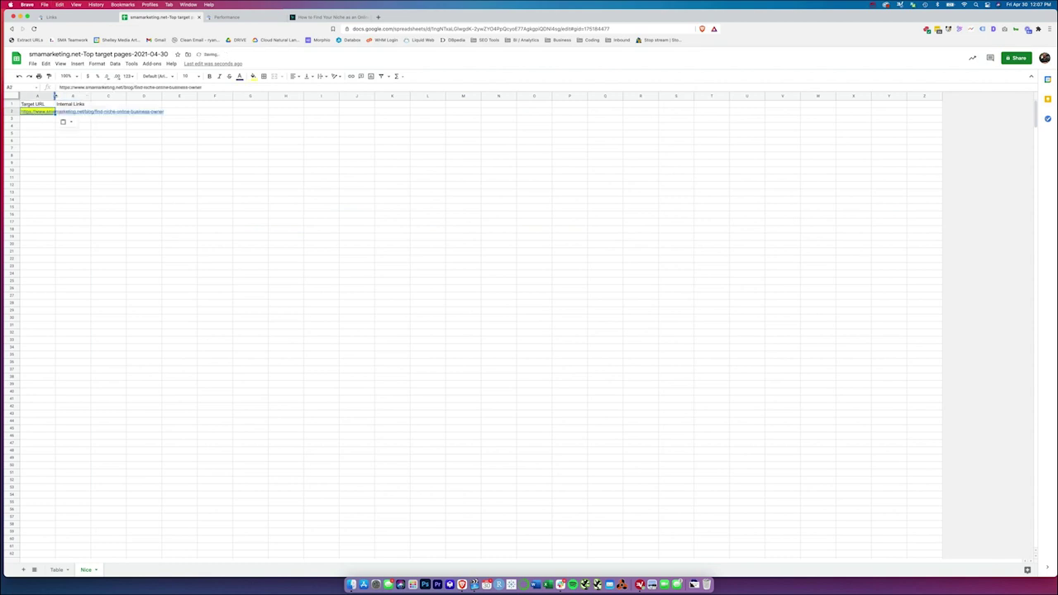
drag(55, 97, 82, 97)
mouse_move(170, 97)
mouse_down()
mouse_move(198, 97)
mouse_move(179, 97)
mouse_up()
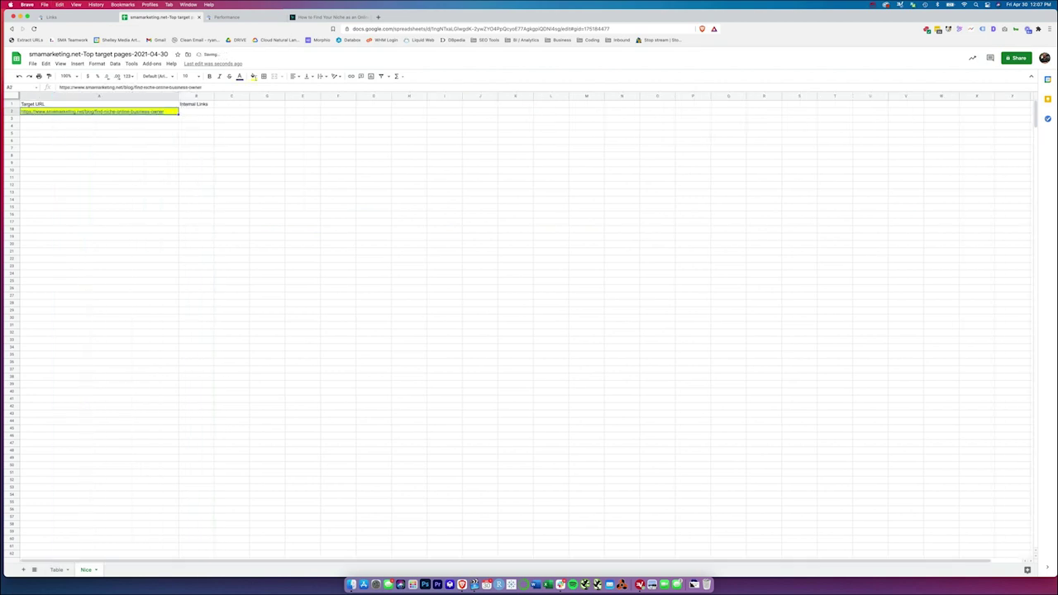
click(248, 18)
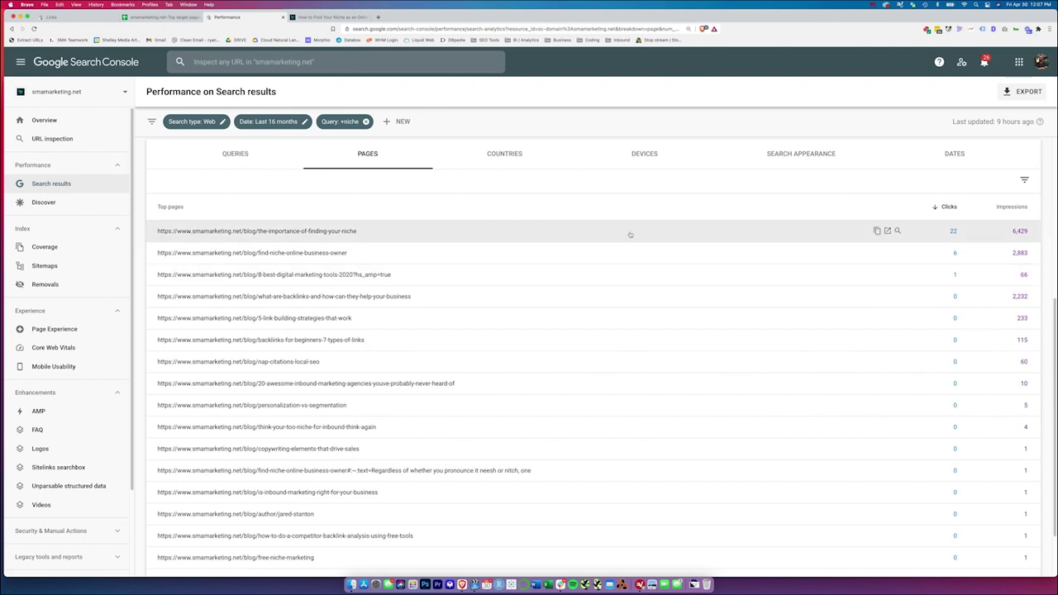
Paste the importance-of-finding-your-niche page URL from Search Console into cell B2
click(878, 232)
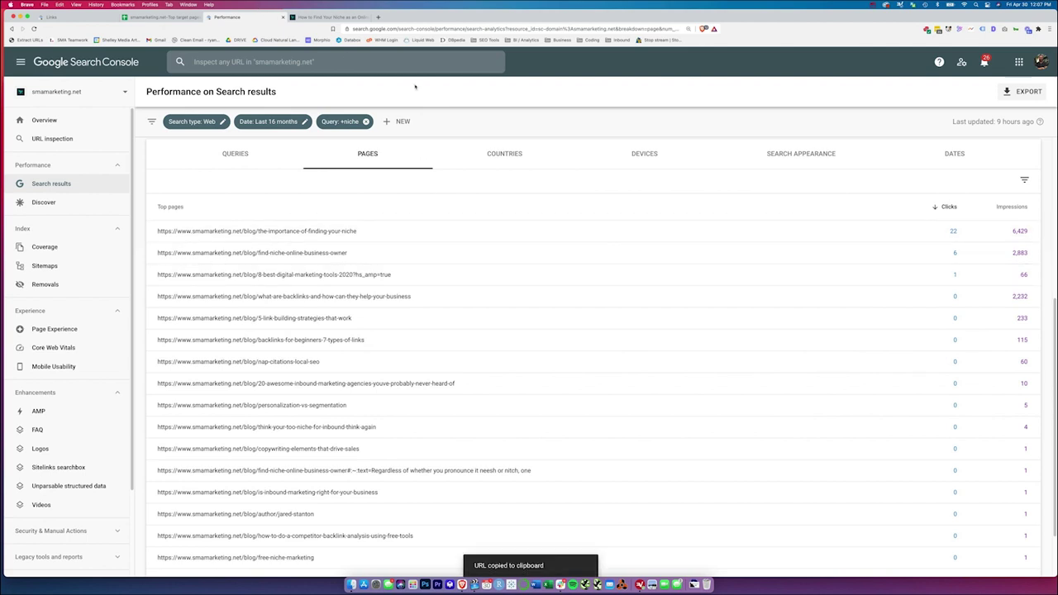
click(155, 17)
click(204, 116)
key(super+v)
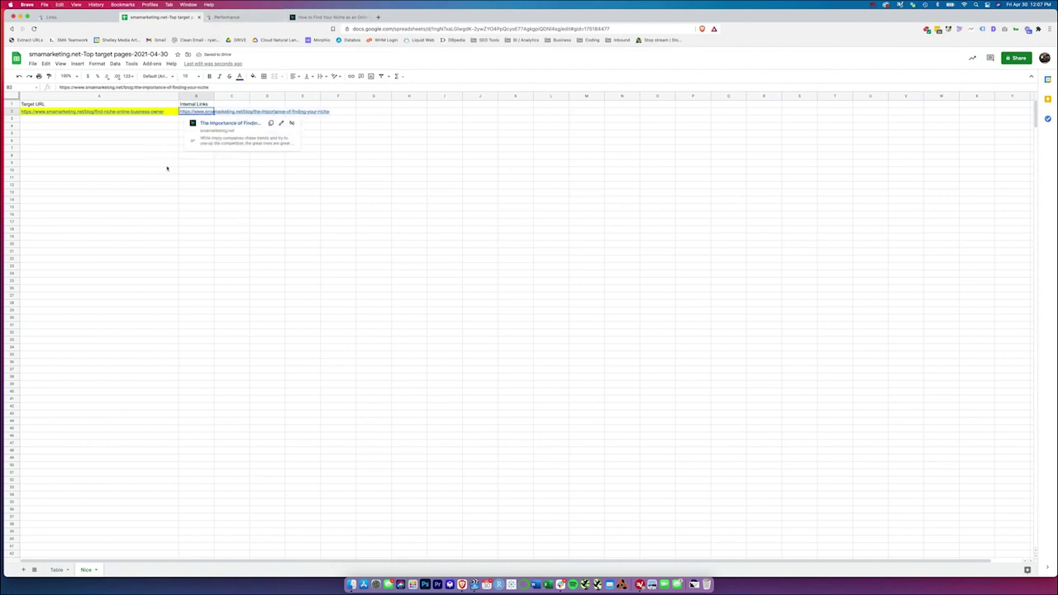
click(188, 186)
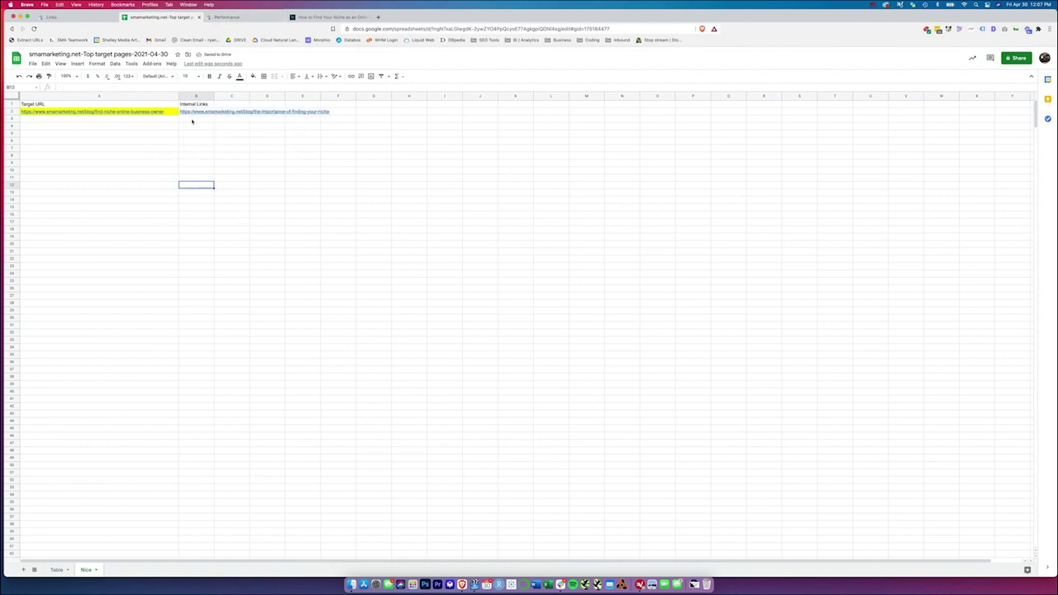
Copy another niche page URL from the Search Console report into the next Internal Links cell
click(234, 17)
click(877, 492)
click(161, 17)
click(202, 141)
key(super+v)
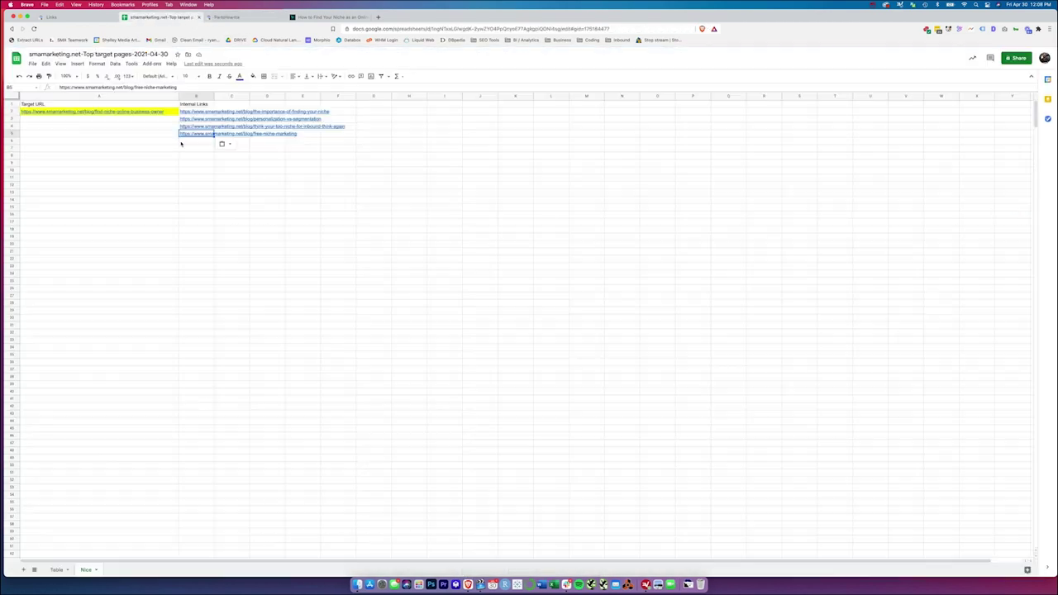
click(225, 217)
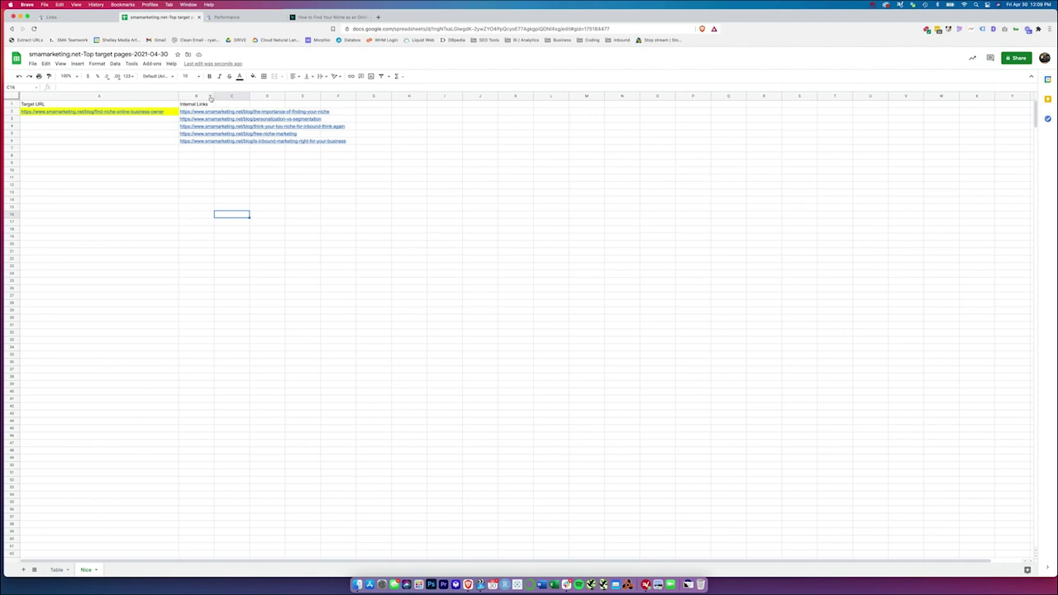
Widen column B to fit the links and copy the first internal link's URL
drag(215, 97, 354, 98)
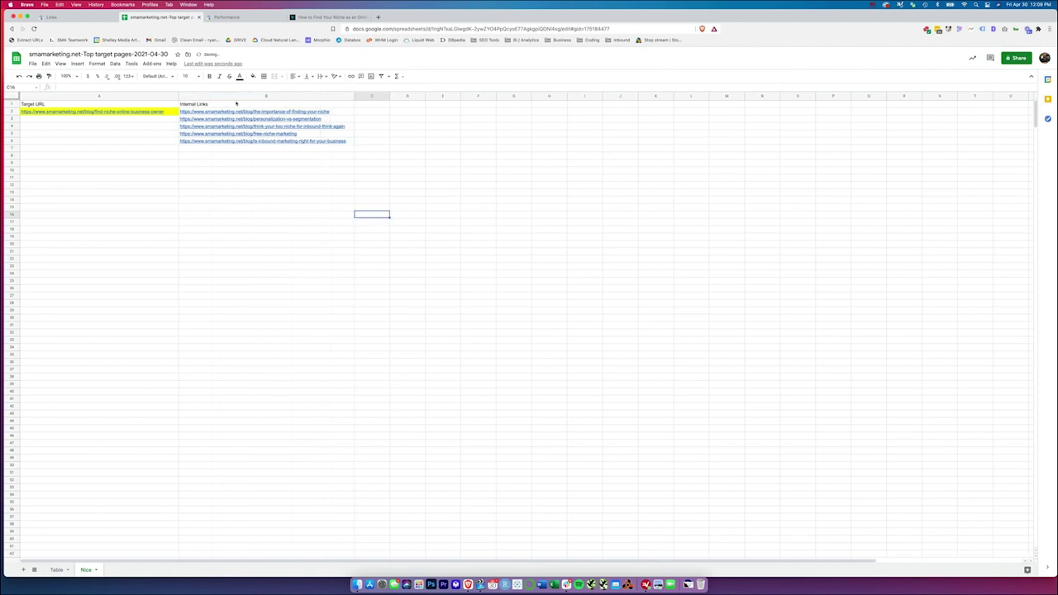
mouse_move(225, 112)
click(271, 138)
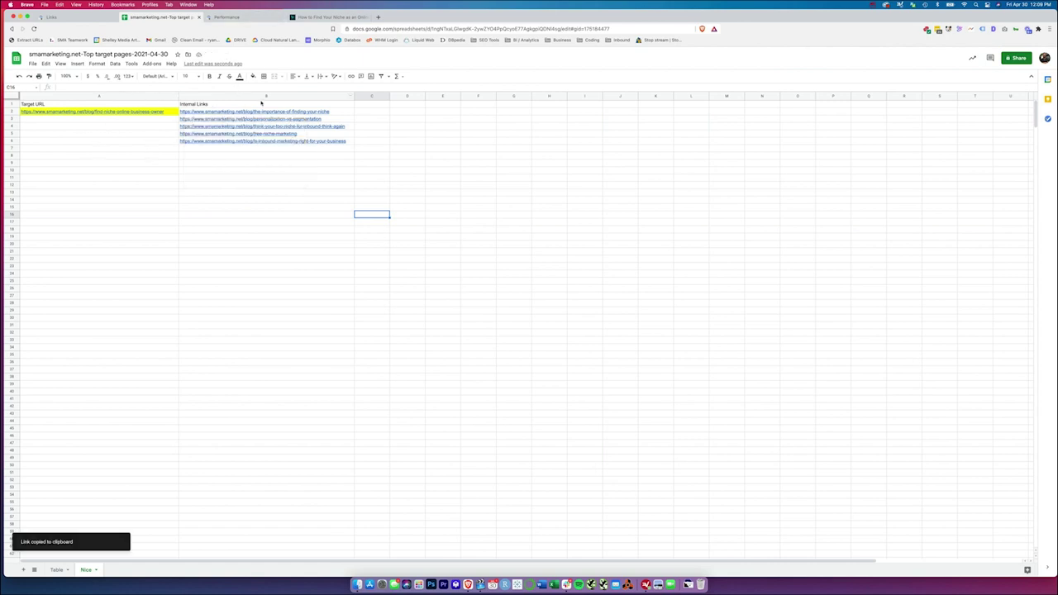
click(329, 17)
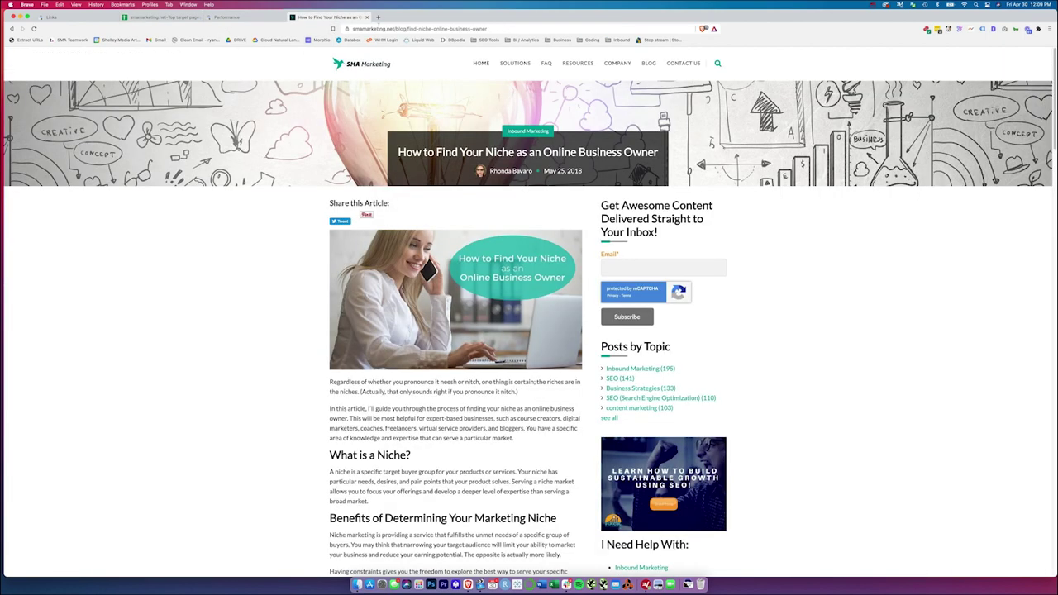
Load The Importance of Finding Your Niche article from the copied link, skim it, and return to Sheets
click(378, 28)
key(super+v)
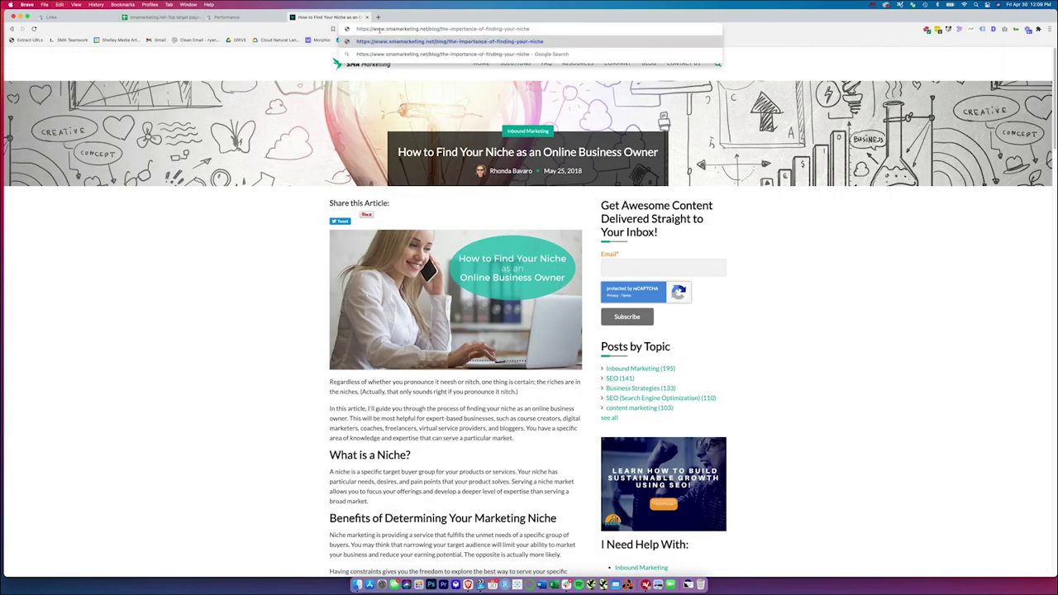
key(Return)
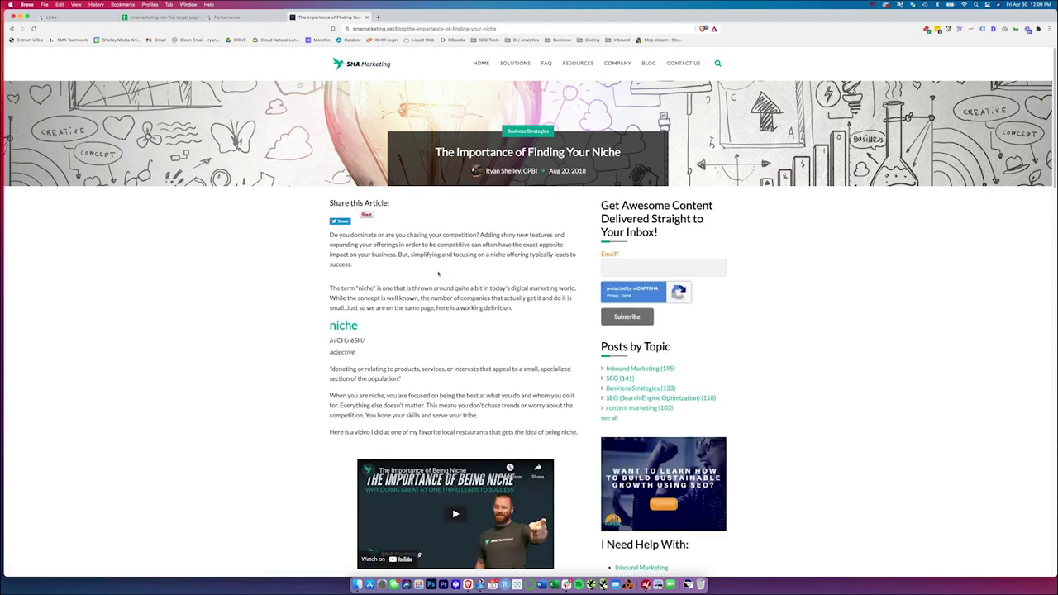
scroll(438, 274, down, 5)
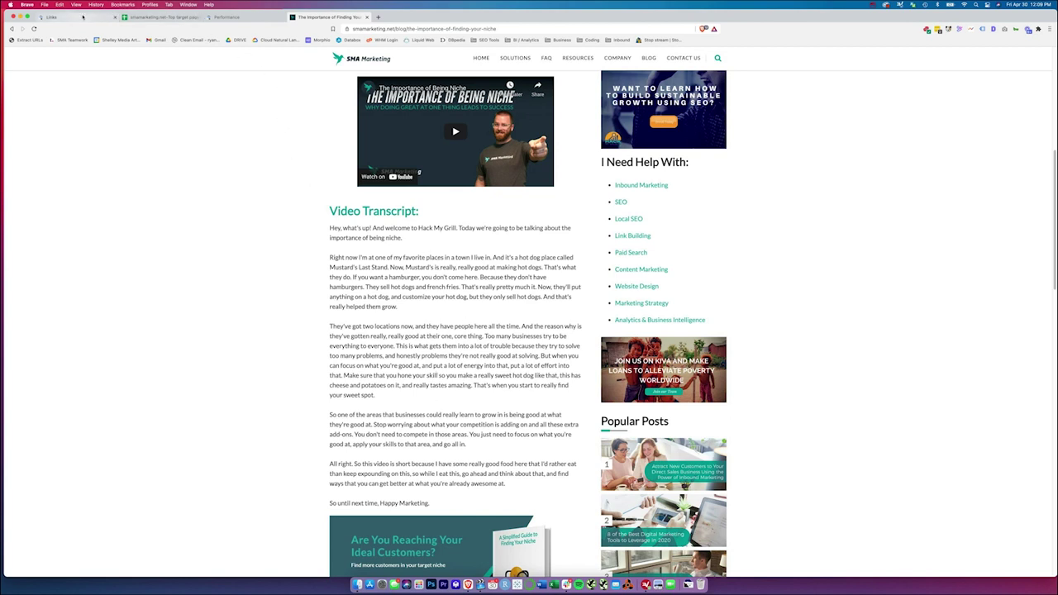
click(164, 17)
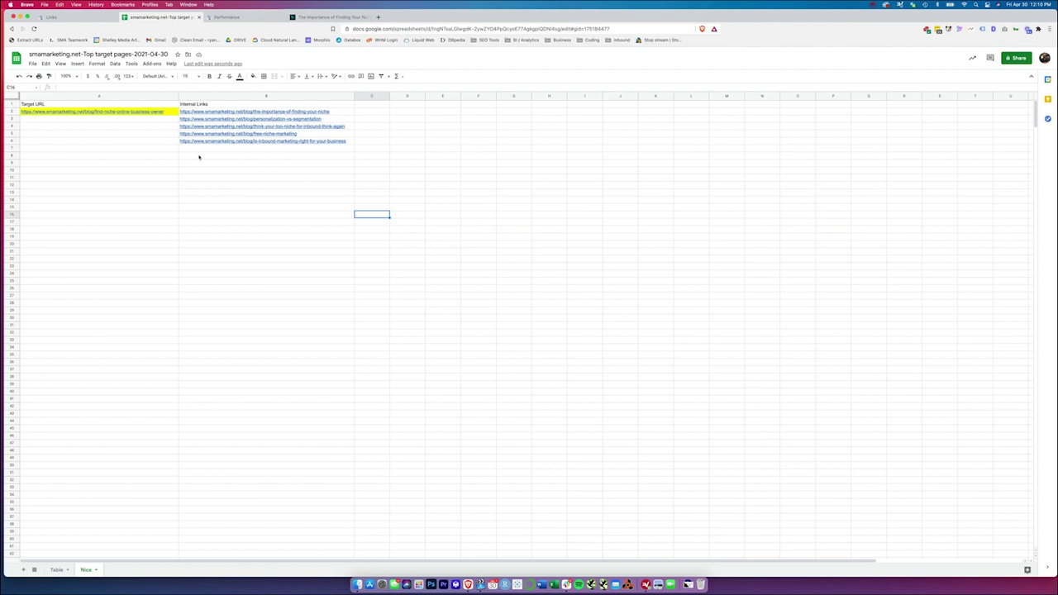
Switch to The Importance of Finding Your Niche article and scroll up to its opening paragraphs
key(super+4)
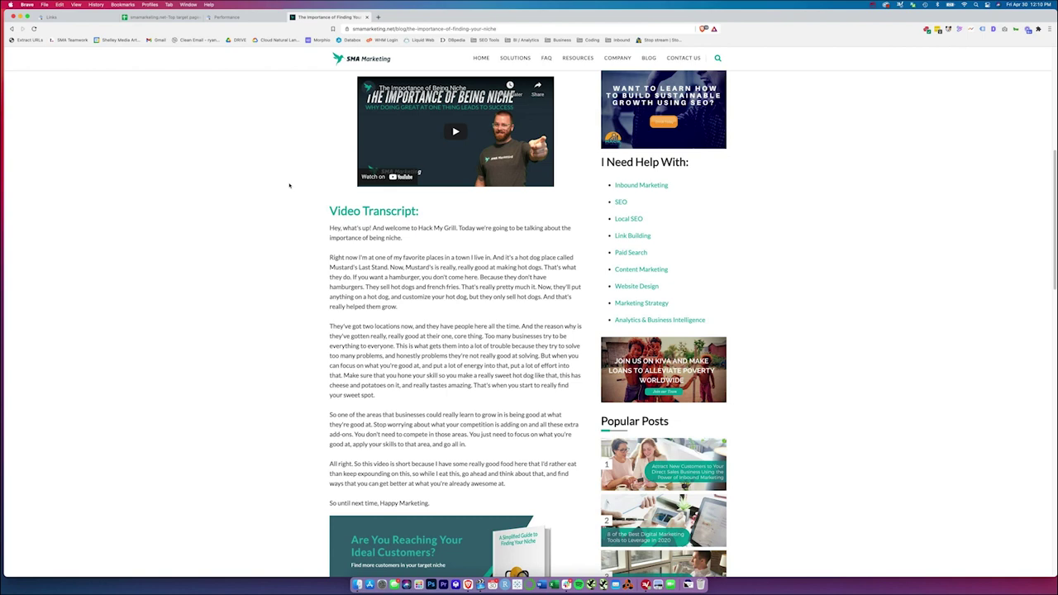
scroll(289, 185, up, 5)
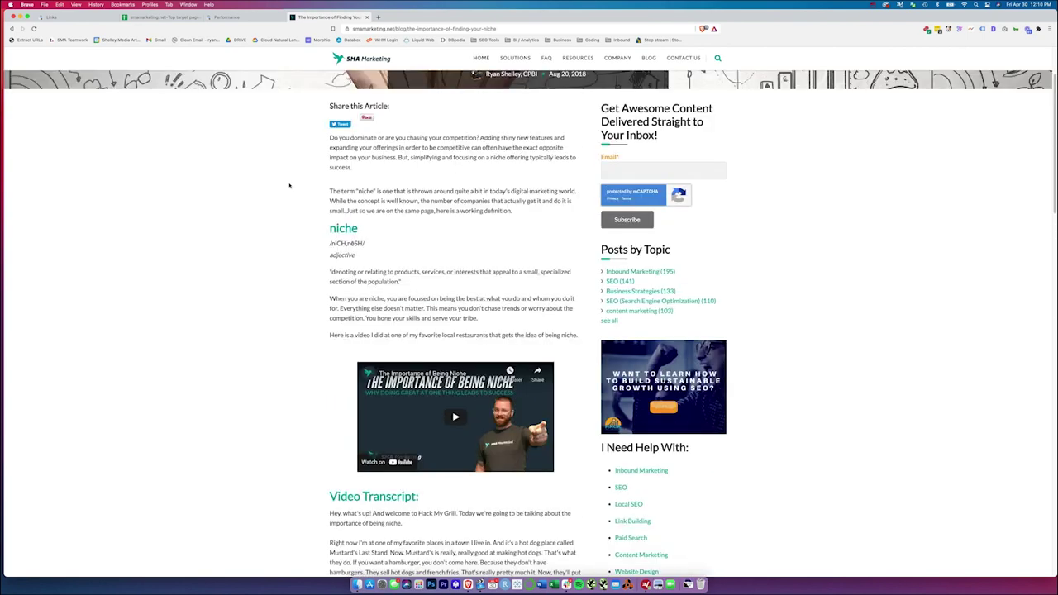